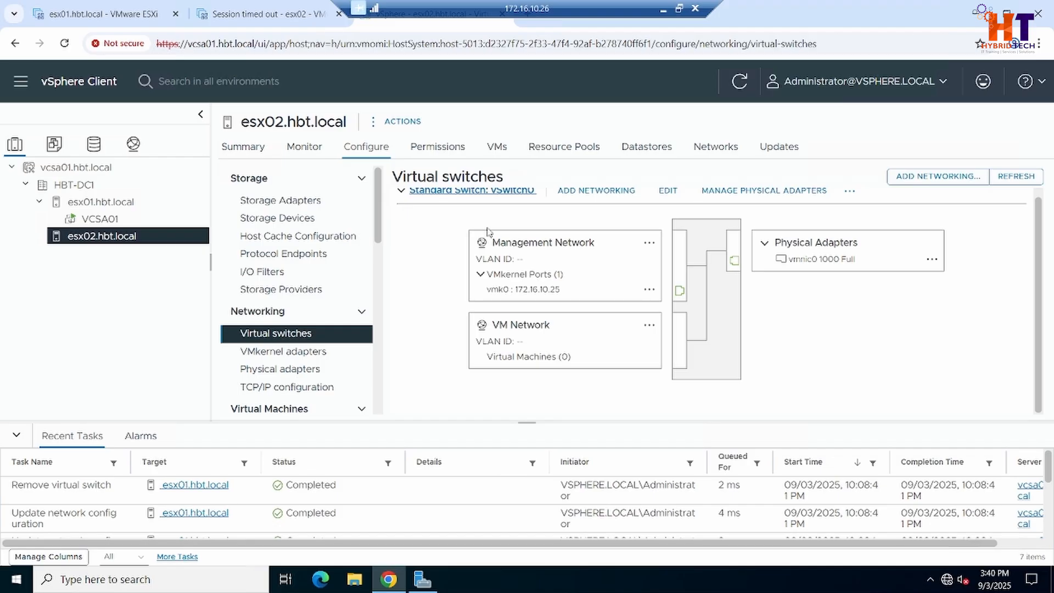
On host esx01.hbt.local, start adding a virtual machine port group for a standard switch, targeting a new standard switch
{"action": "left_click", "coordinate": [158, 204]}
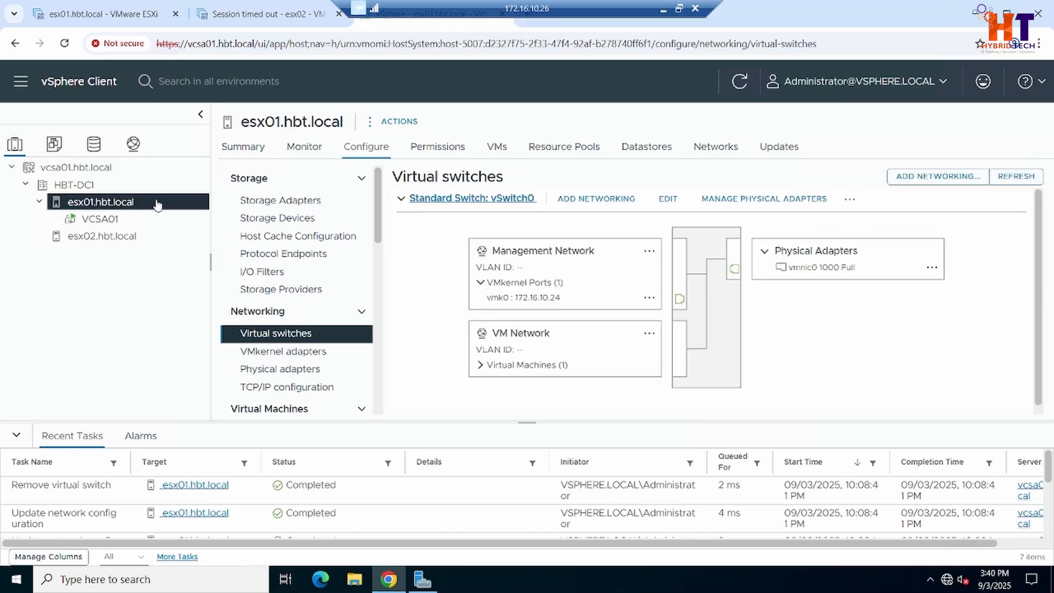
{"action": "left_click", "coordinate": [906, 183]}
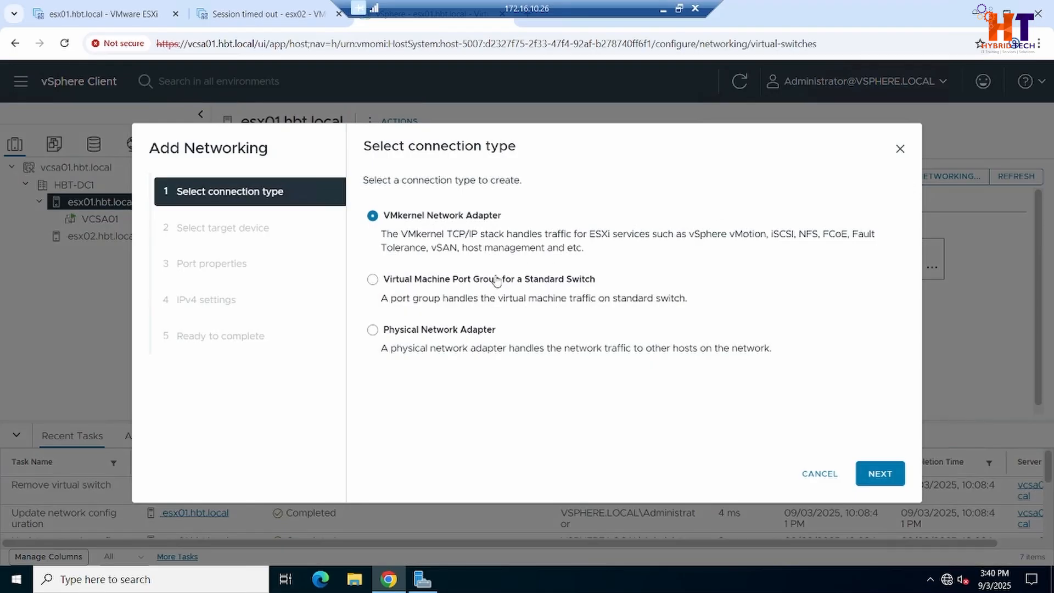
{"action": "left_click", "coordinate": [496, 280]}
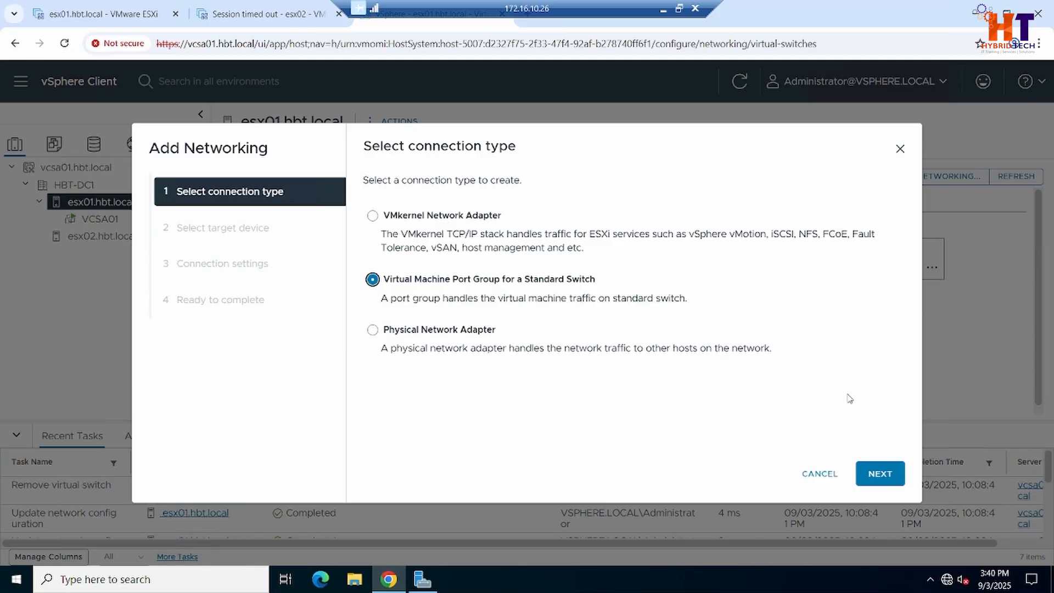
{"action": "left_click", "coordinate": [880, 476]}
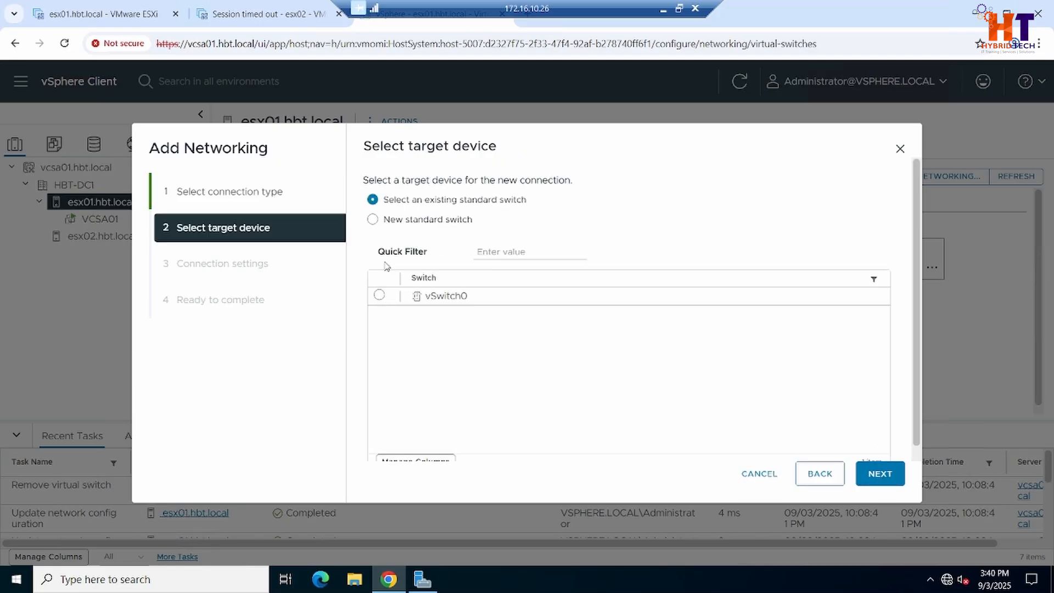
{"action": "left_click", "coordinate": [404, 223]}
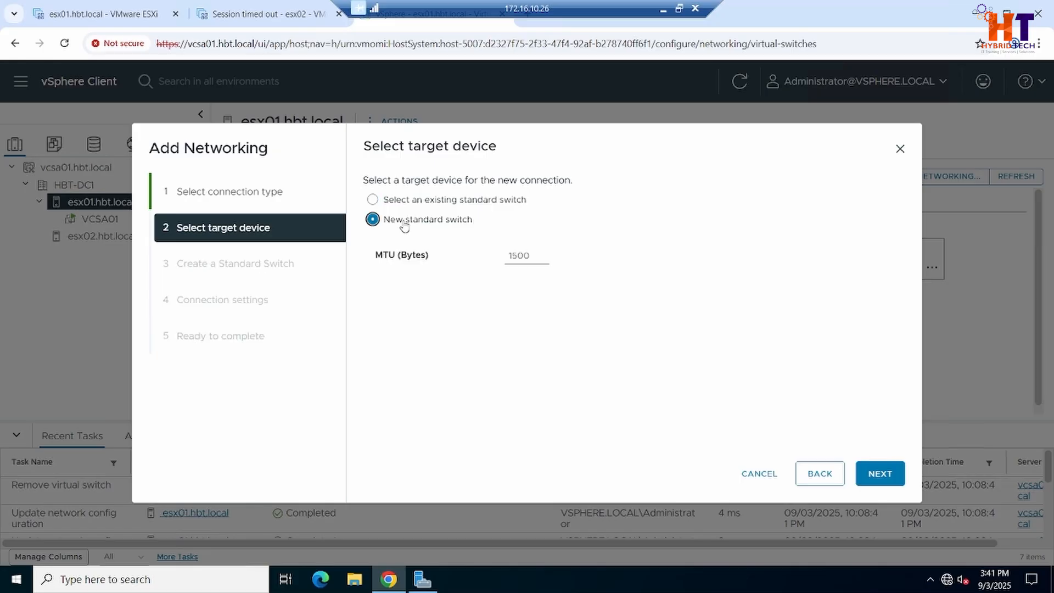
{"action": "left_click", "coordinate": [880, 474]}
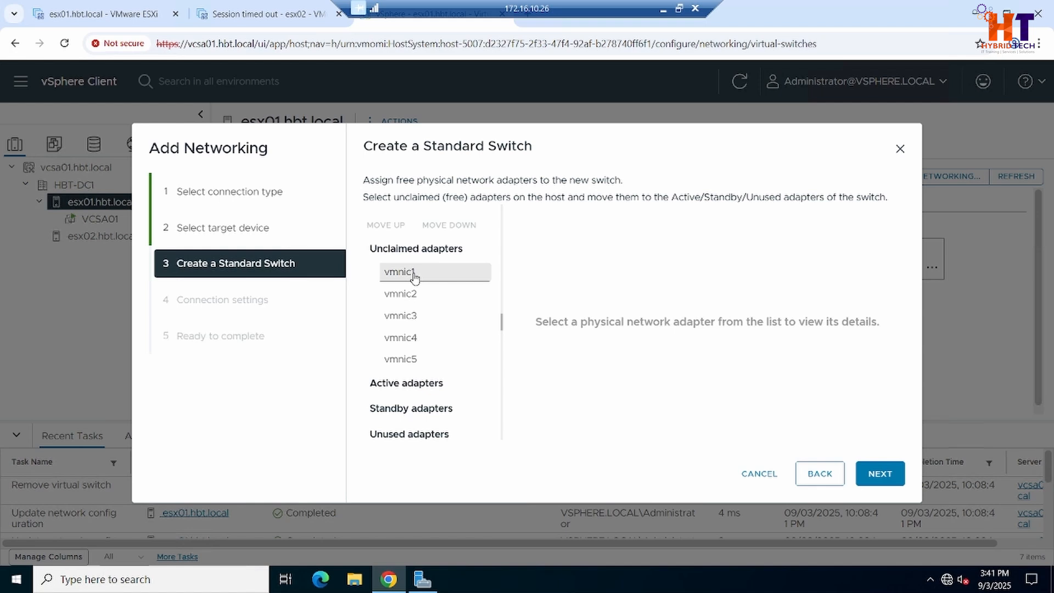
Assign the unclaimed adapter vmnic1 to the new switch's active adapters and continue to the connection settings
{"action": "left_click", "coordinate": [414, 276]}
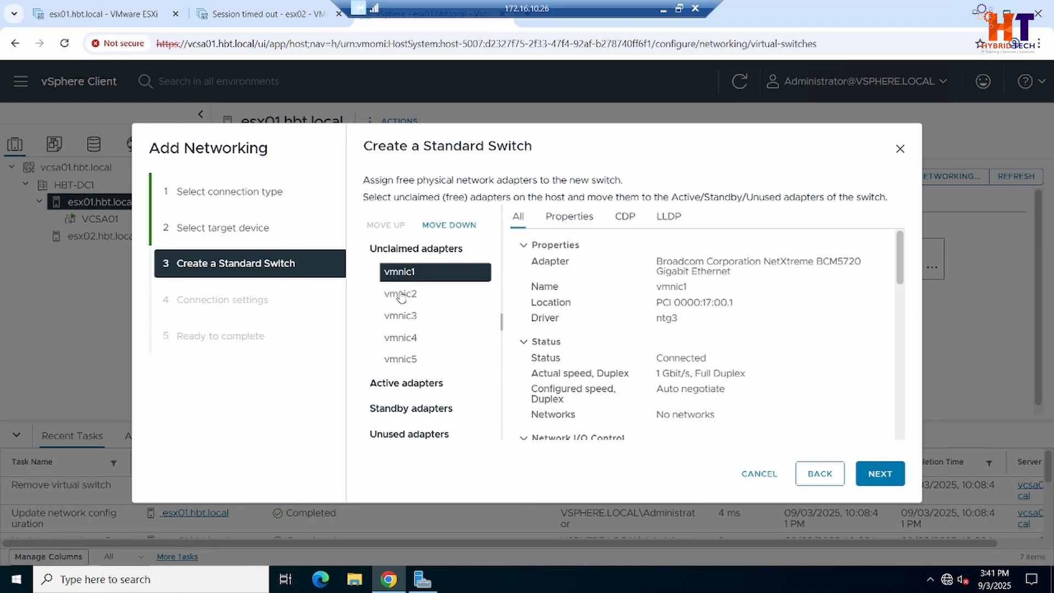
{"action": "left_click", "coordinate": [441, 228]}
{"action": "left_click", "coordinate": [440, 228]}
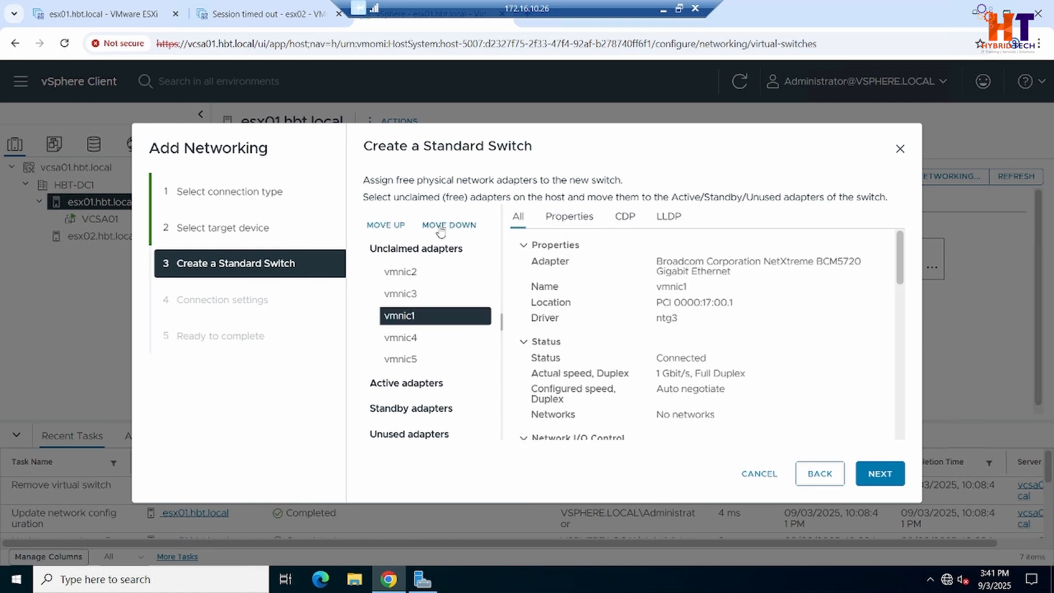
{"action": "left_click", "coordinate": [440, 228]}
{"action": "left_click", "coordinate": [440, 229]}
{"action": "left_click", "coordinate": [440, 228]}
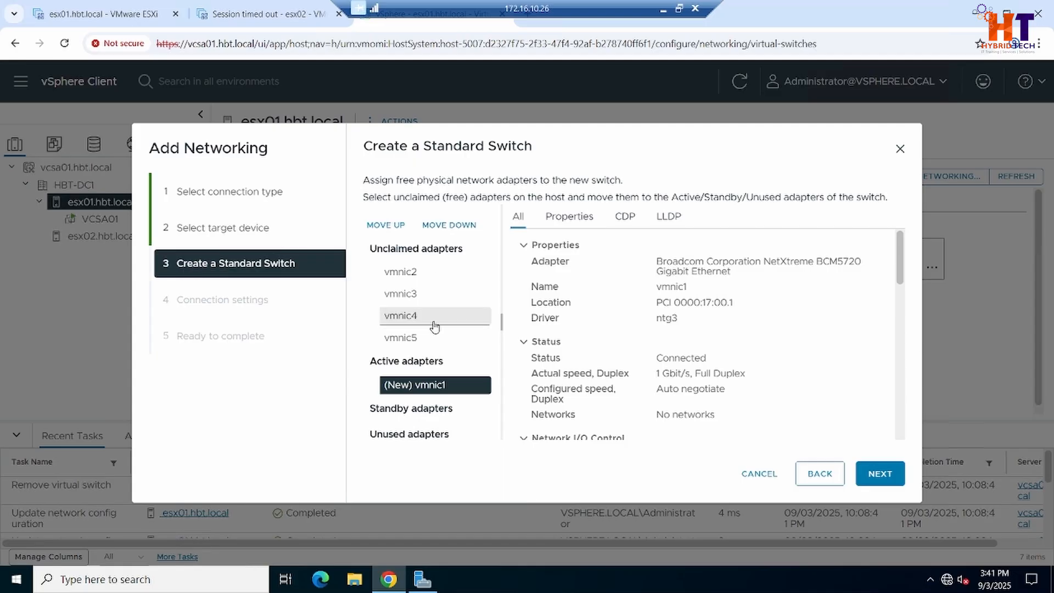
{"action": "left_click", "coordinate": [885, 477]}
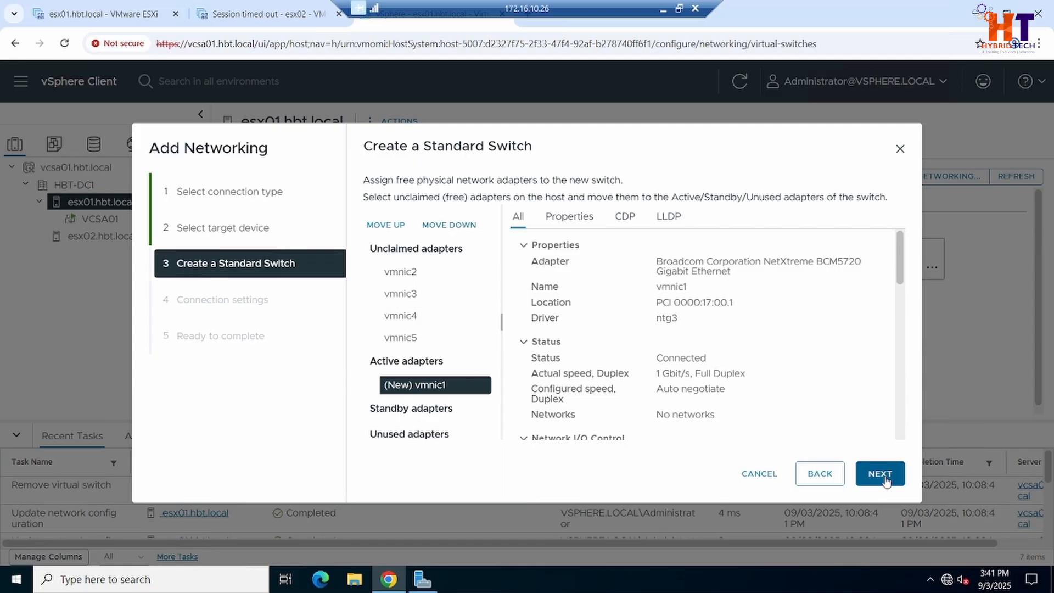
Set the network label to Production_VM_Network and the VLAN ID to 20, and finish creating the port group
{"action": "left_click_drag", "start_coordinate": [576, 209], "coordinate": [478, 228]}
{"action": "type", "text": "Production_VM_N"}
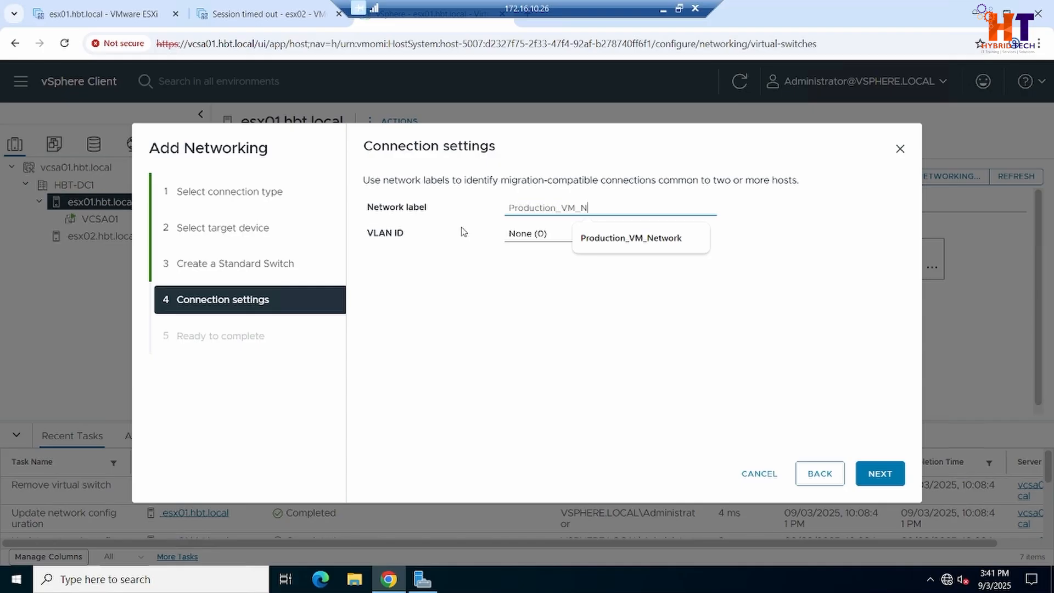
{"action": "type", "text": "etwork"}
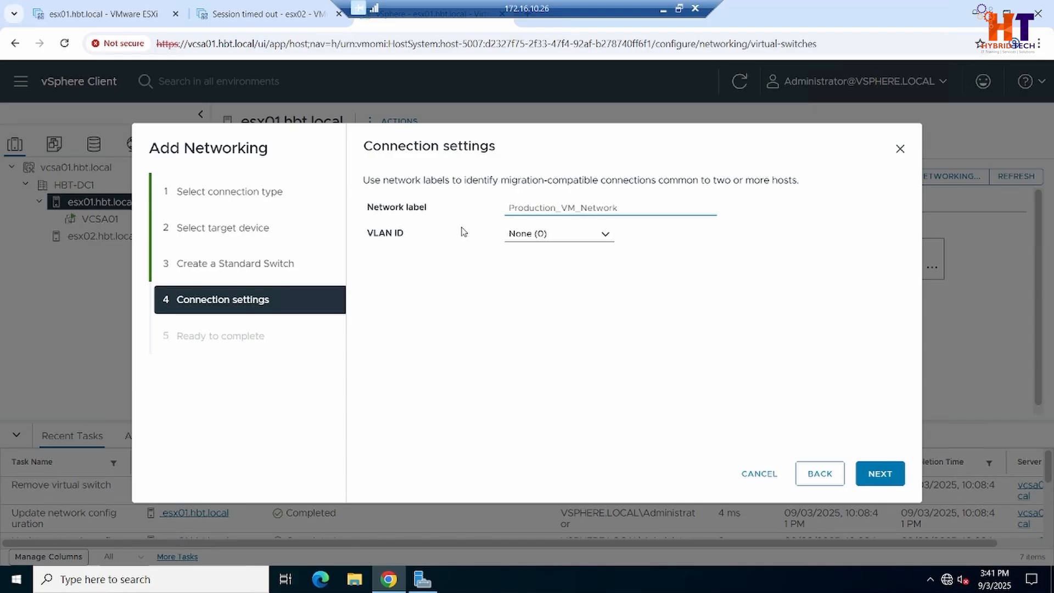
{"action": "left_click", "coordinate": [553, 237]}
{"action": "type", "text": "20"}
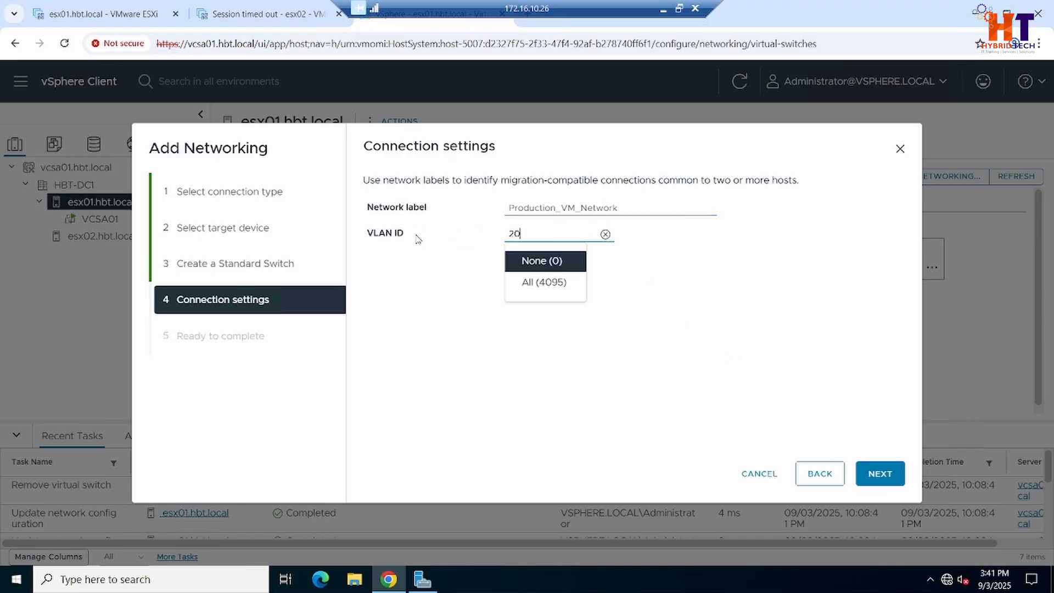
{"action": "left_click", "coordinate": [612, 415]}
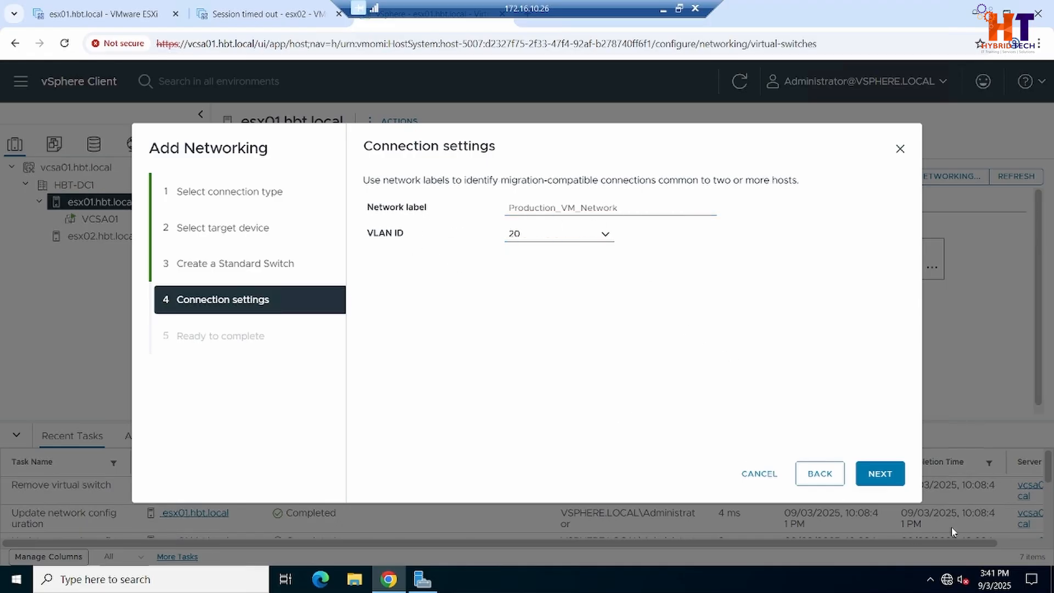
{"action": "left_click", "coordinate": [886, 474]}
{"action": "left_click", "coordinate": [887, 474]}
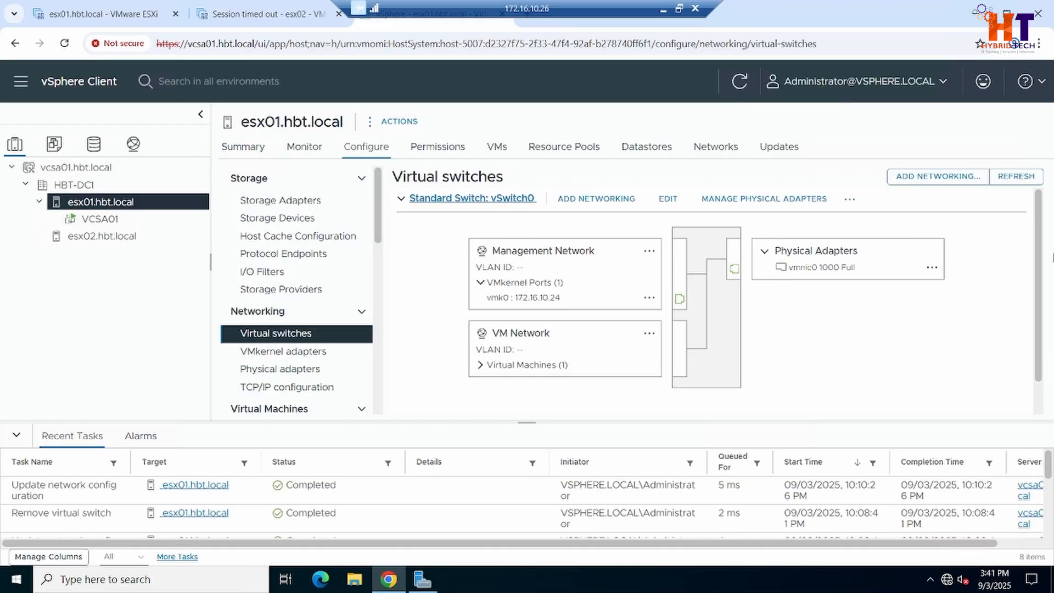
Expand vSwitch1 and review its teaming and failover settings, leaving them without changes
{"action": "scroll", "coordinate": [483, 384], "scroll_direction": "down", "scroll_amount": 1}
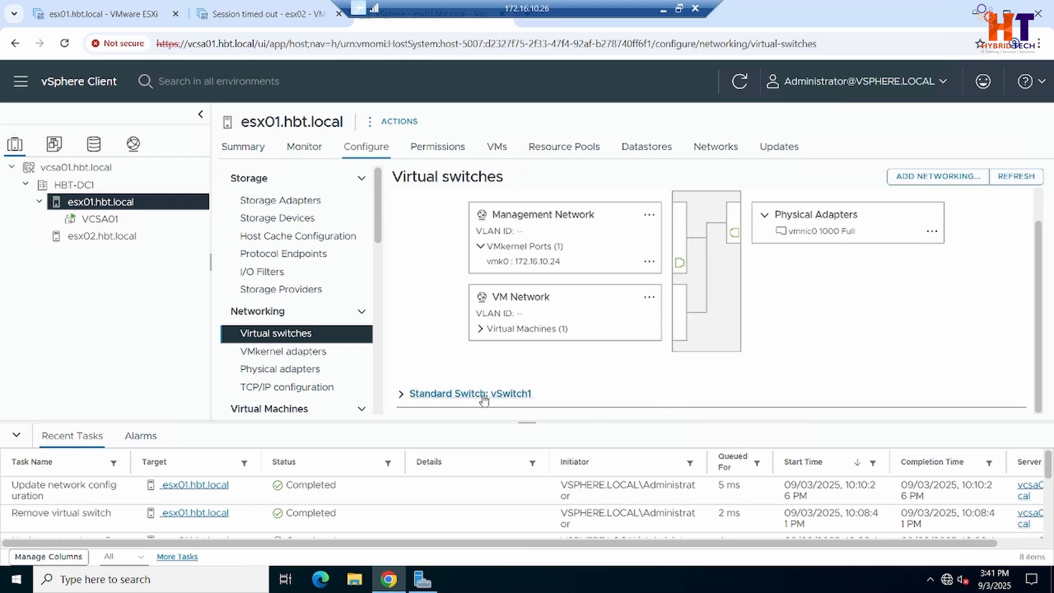
{"action": "left_click", "coordinate": [402, 395]}
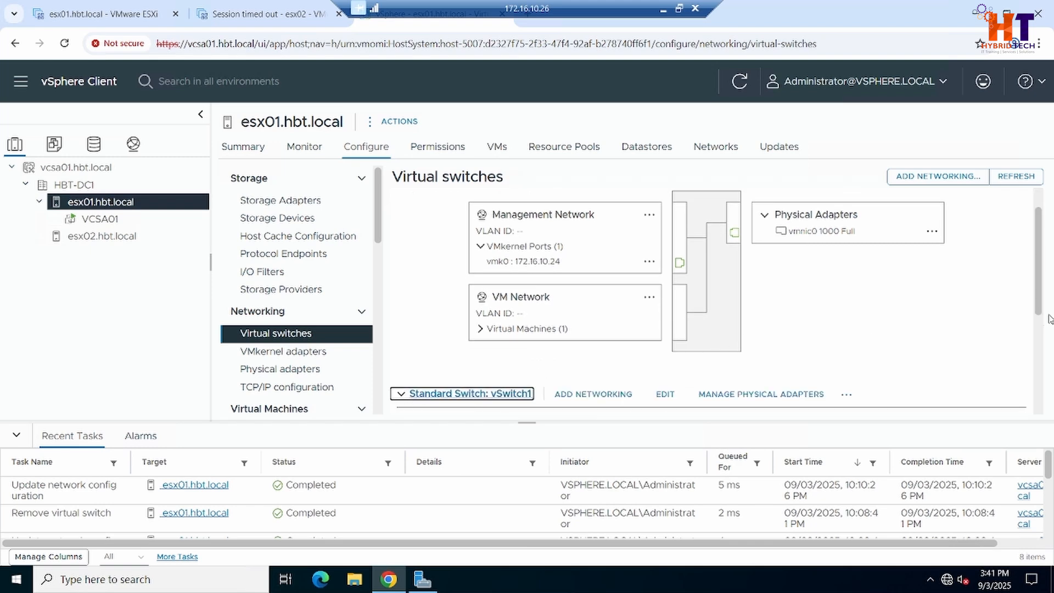
{"action": "scroll", "coordinate": [1040, 275], "scroll_direction": "down", "scroll_amount": 3}
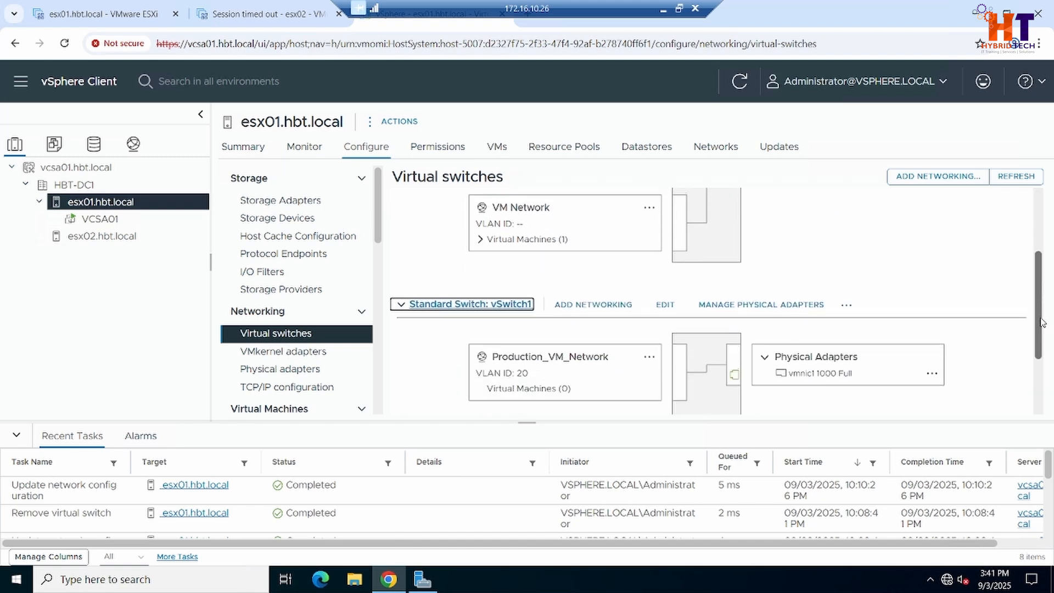
{"action": "left_click", "coordinate": [664, 303]}
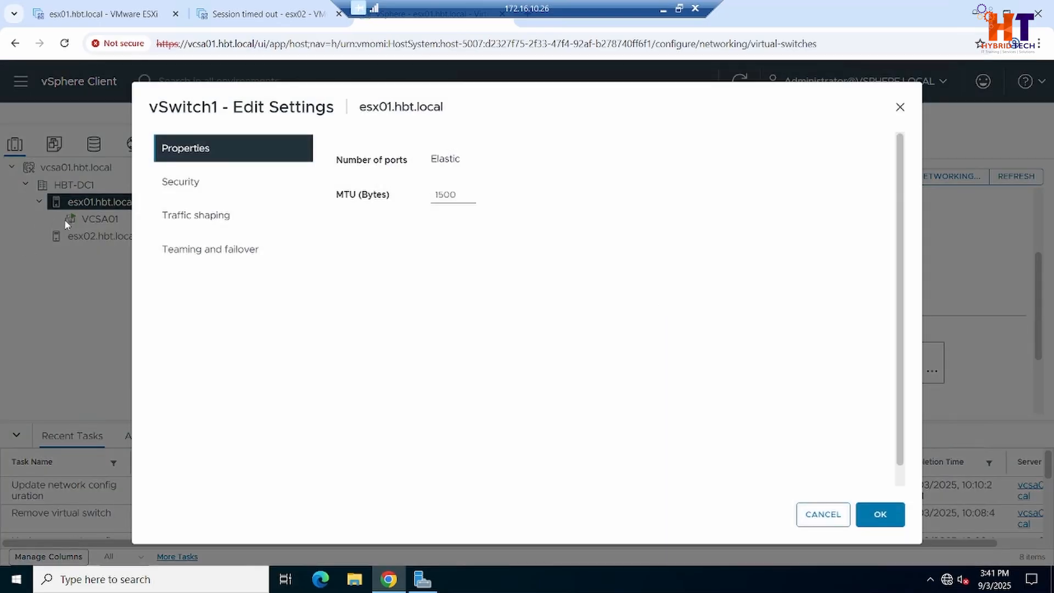
{"action": "left_click", "coordinate": [189, 249]}
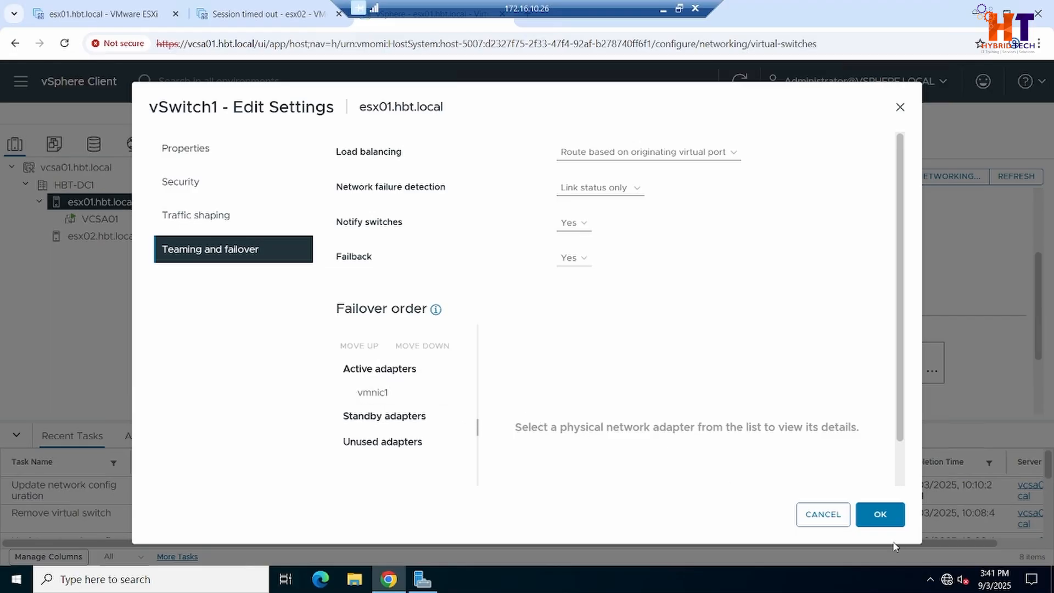
{"action": "left_click", "coordinate": [822, 516]}
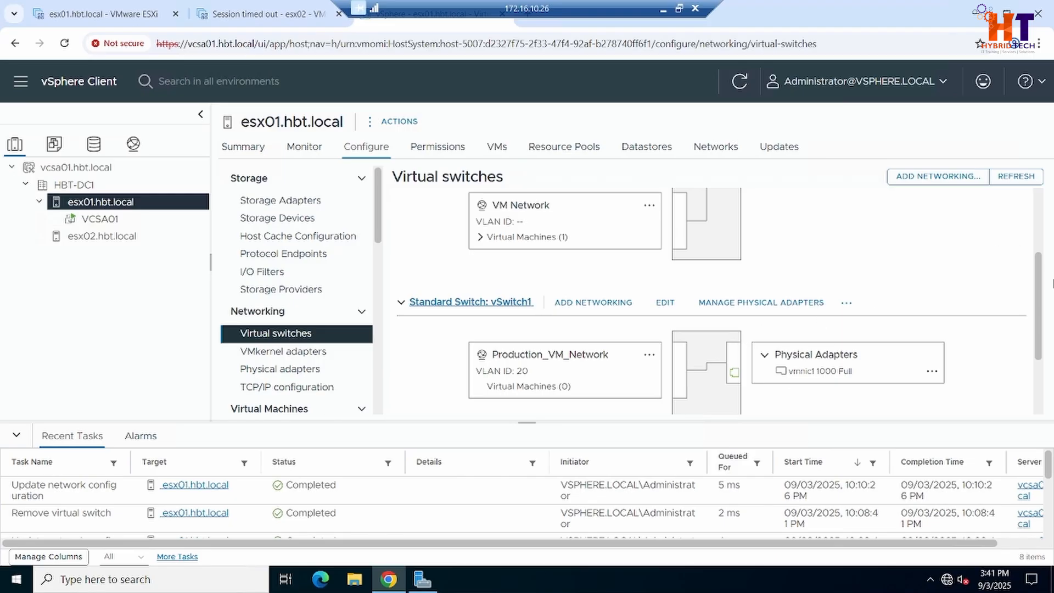
Review the teaming and failover settings of vSwitch0 and close them without changes
{"action": "scroll", "coordinate": [1038, 307], "scroll_direction": "up", "scroll_amount": 3}
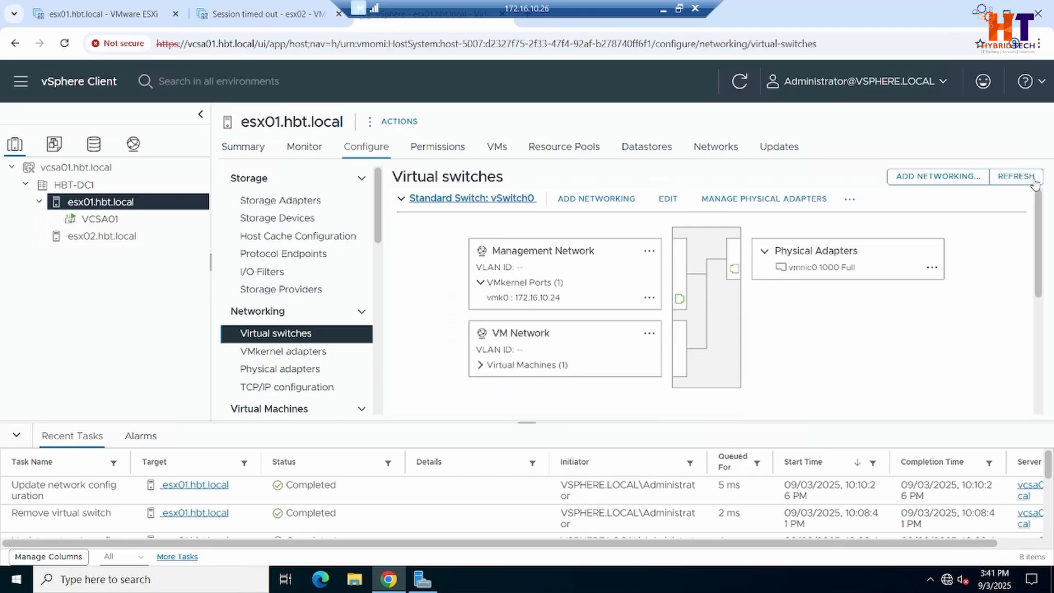
{"action": "left_click", "coordinate": [667, 201]}
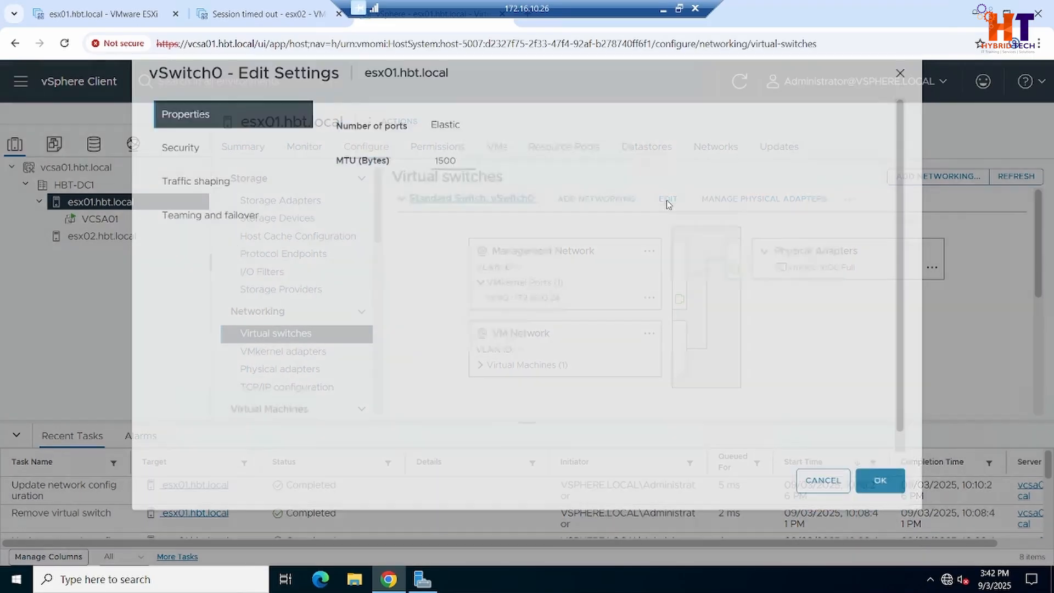
{"action": "left_click", "coordinate": [211, 250]}
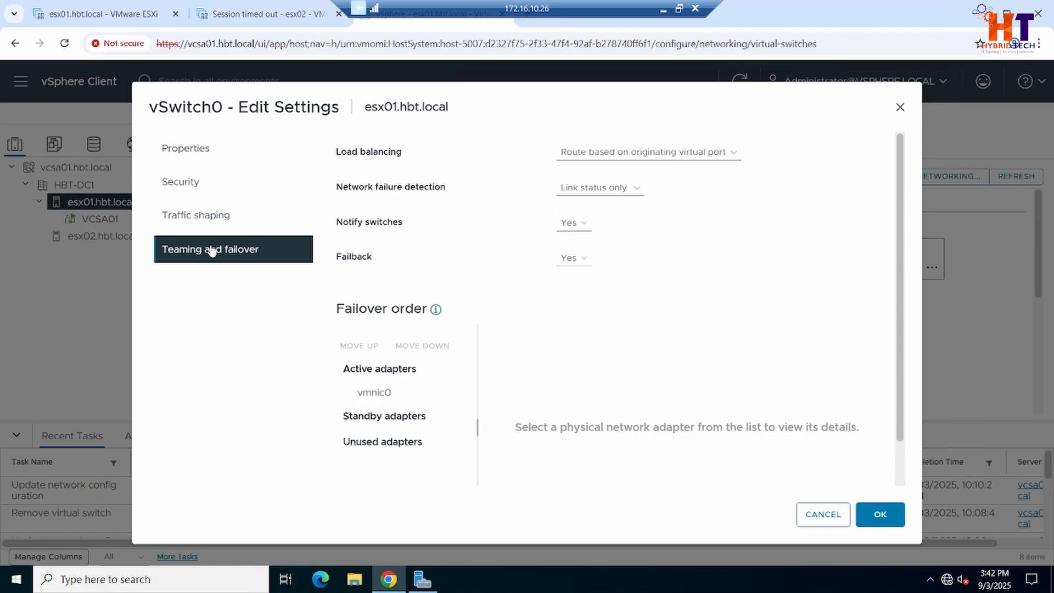
{"action": "left_click", "coordinate": [840, 516]}
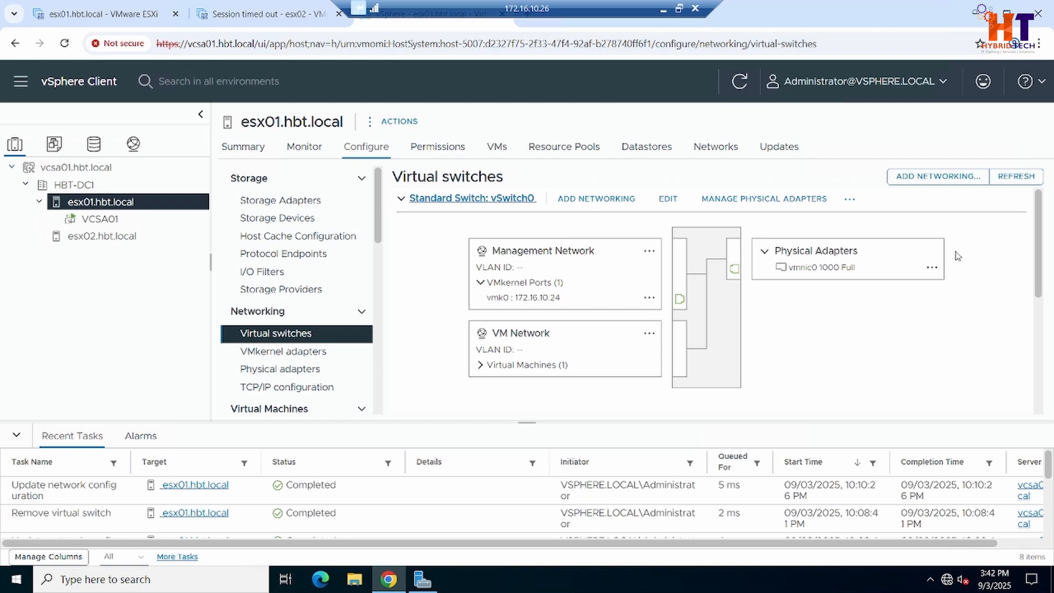
Compare the diagrams of both standard switches and check which physical adapters are available to vSwitch0
{"action": "left_click_drag", "start_coordinate": [1043, 261], "coordinate": [1048, 338]}
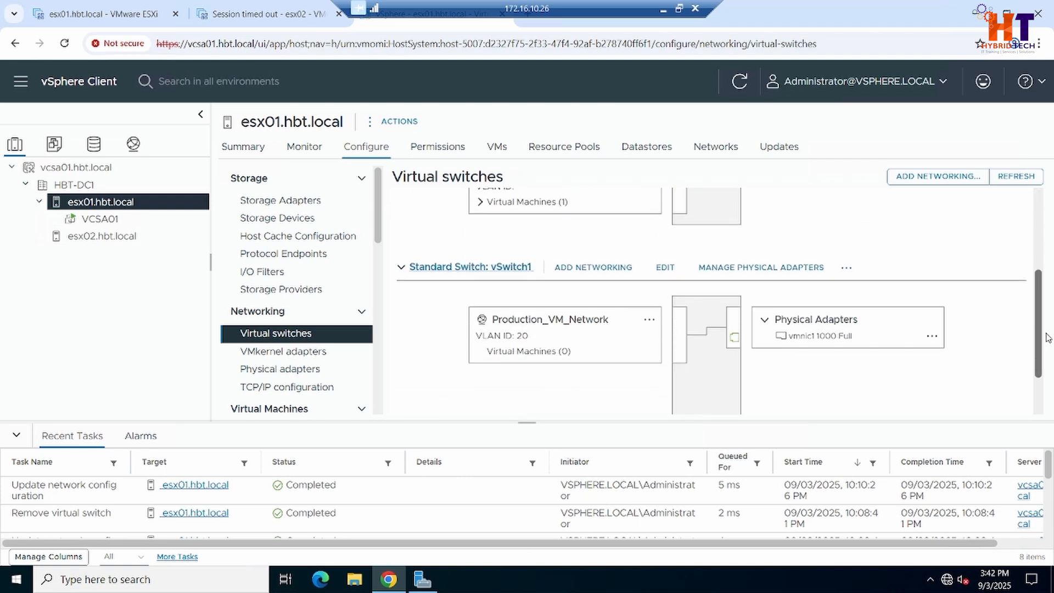
{"action": "left_click_drag", "start_coordinate": [1048, 337], "coordinate": [1051, 223]}
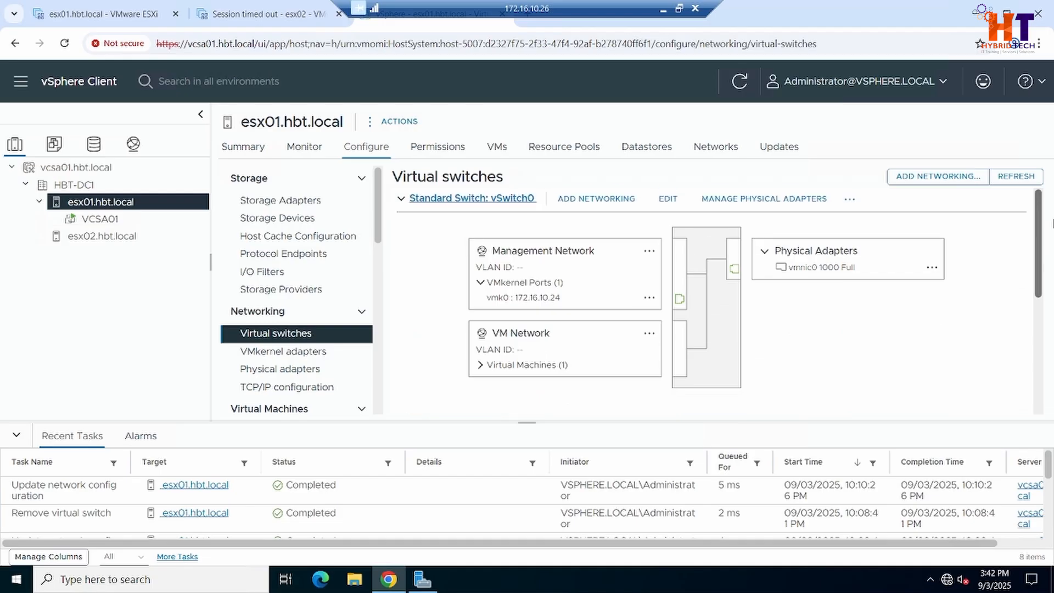
{"action": "left_click", "coordinate": [753, 200]}
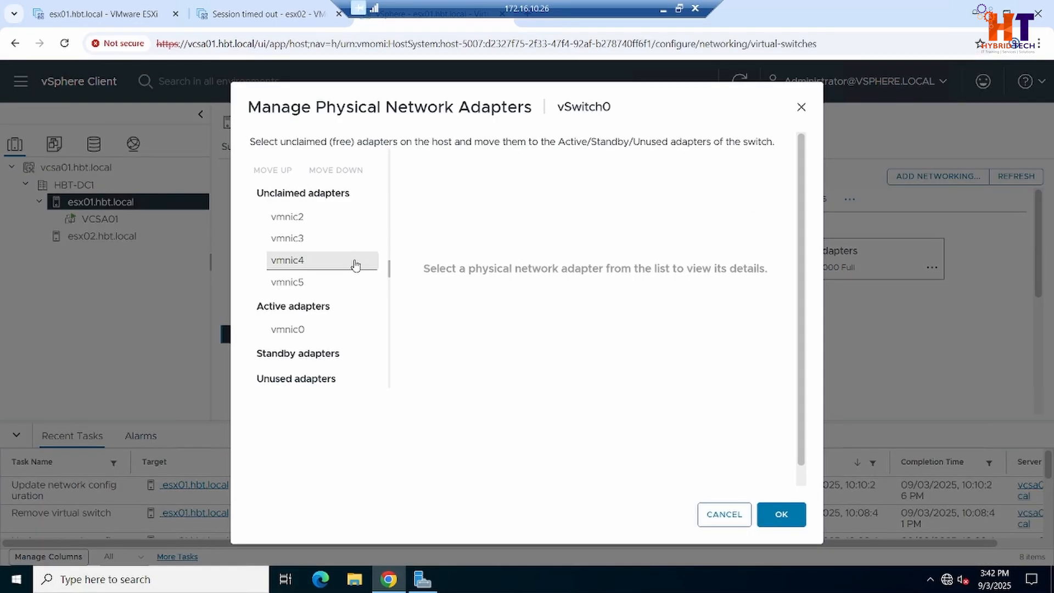
{"action": "left_click", "coordinate": [735, 516]}
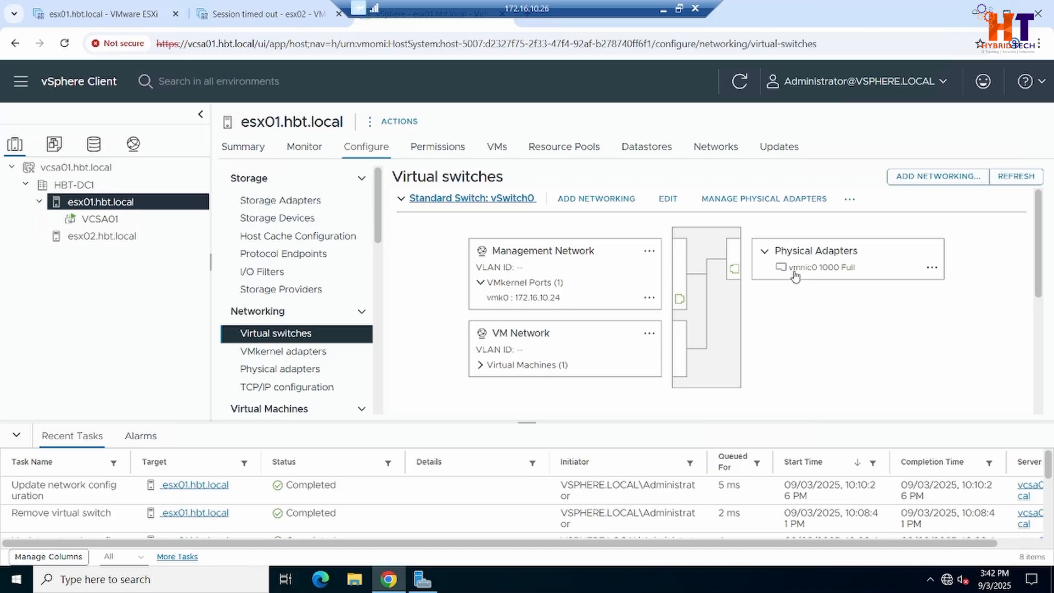
Review the properties and security settings of the Management Network port group on vSwitch0 without changing them
{"action": "left_click", "coordinate": [648, 256]}
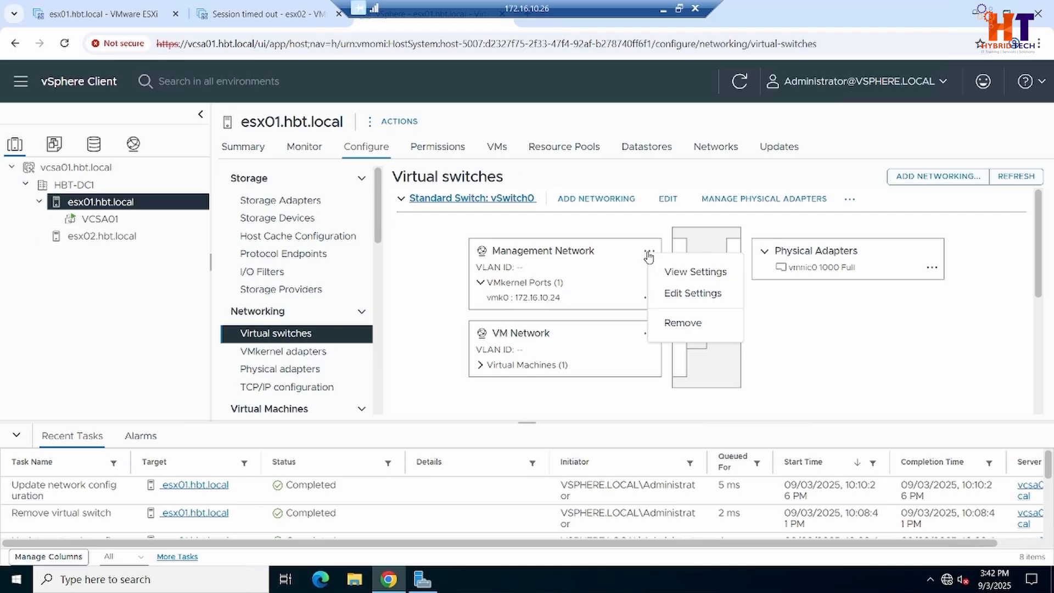
{"action": "left_click", "coordinate": [681, 293]}
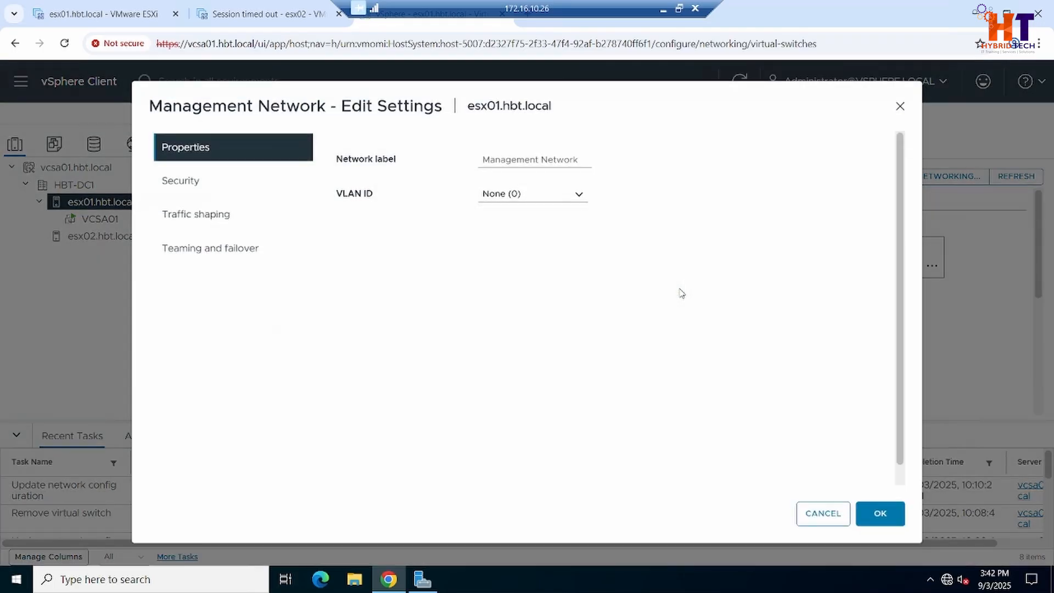
{"action": "left_click", "coordinate": [181, 181]}
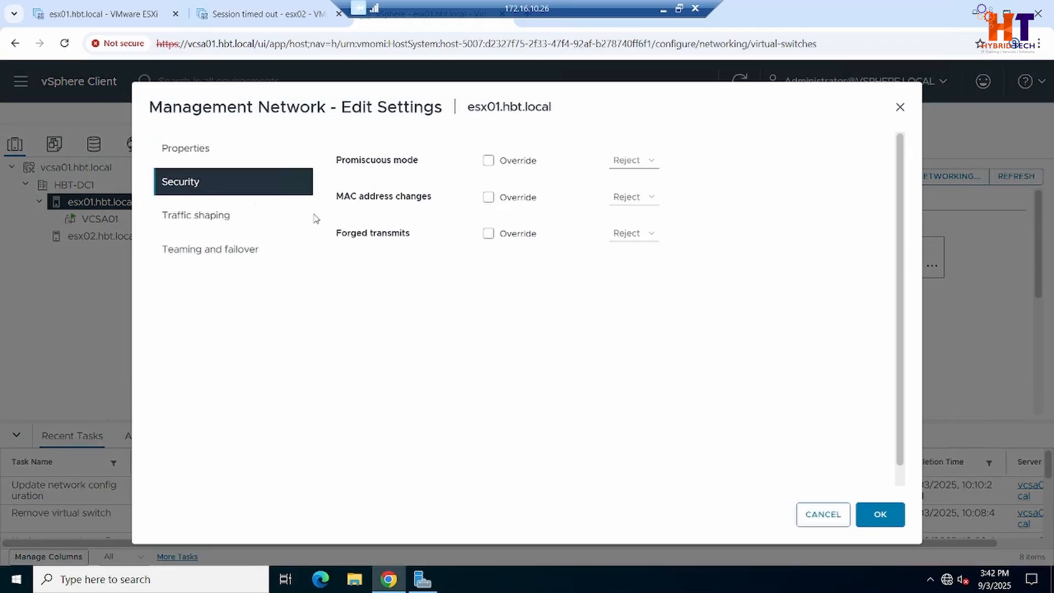
{"action": "left_click", "coordinate": [820, 513]}
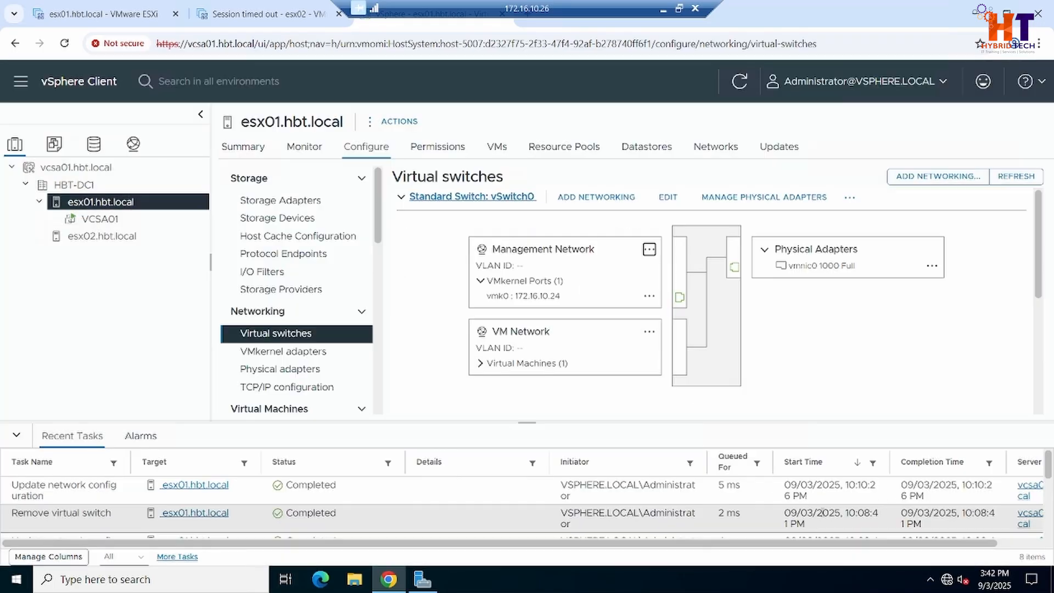
Review the details of unclaimed adapter vmnic2 among vSwitch0's physical adapters on esx01.hbt.local, without assigning it to the switch
{"action": "left_click", "coordinate": [747, 198]}
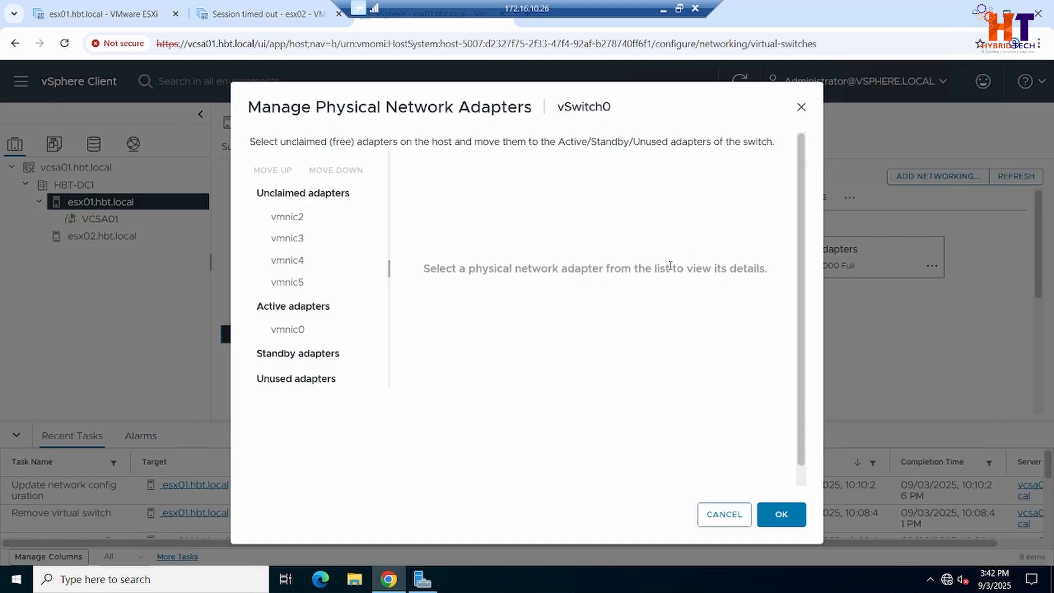
{"action": "left_click", "coordinate": [300, 219]}
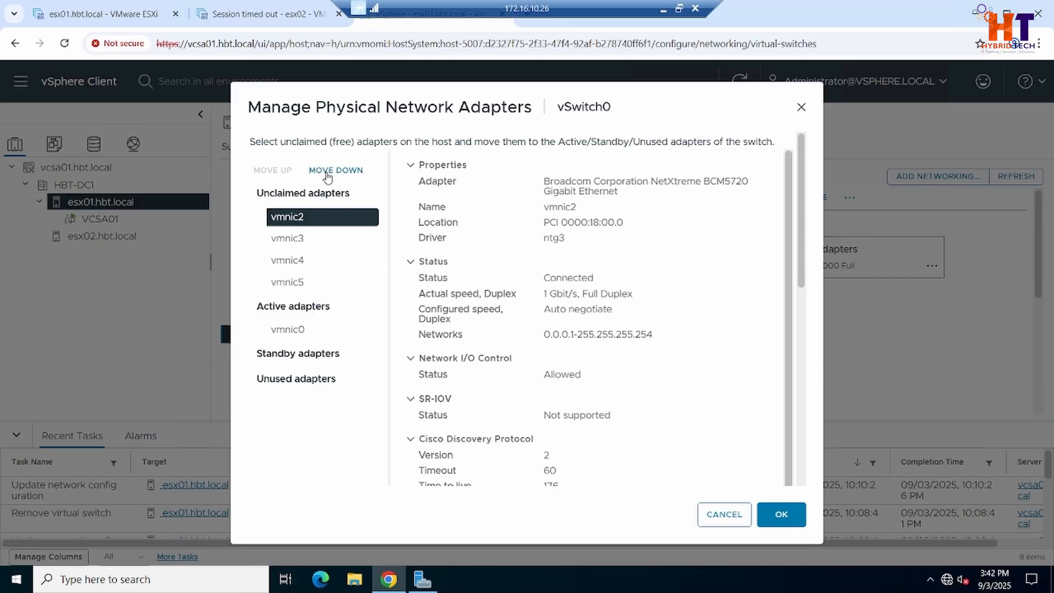
{"action": "left_click", "coordinate": [716, 513]}
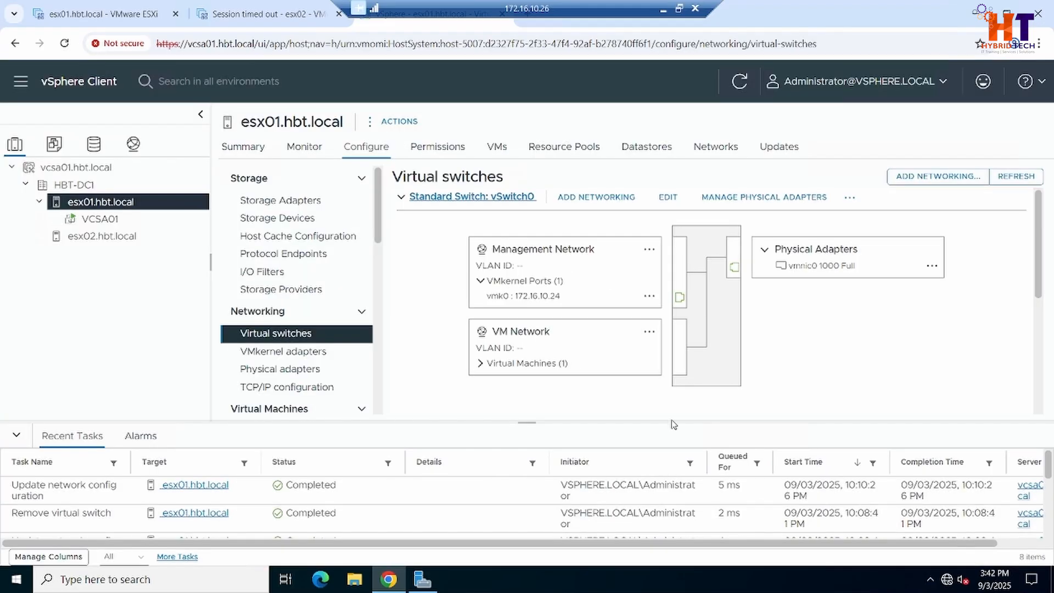
Begin adding a virtual machine port group on host esx02.hbt.local, targeting a new standard switch with an MTU of 1500 bytes
{"action": "left_click", "coordinate": [113, 237]}
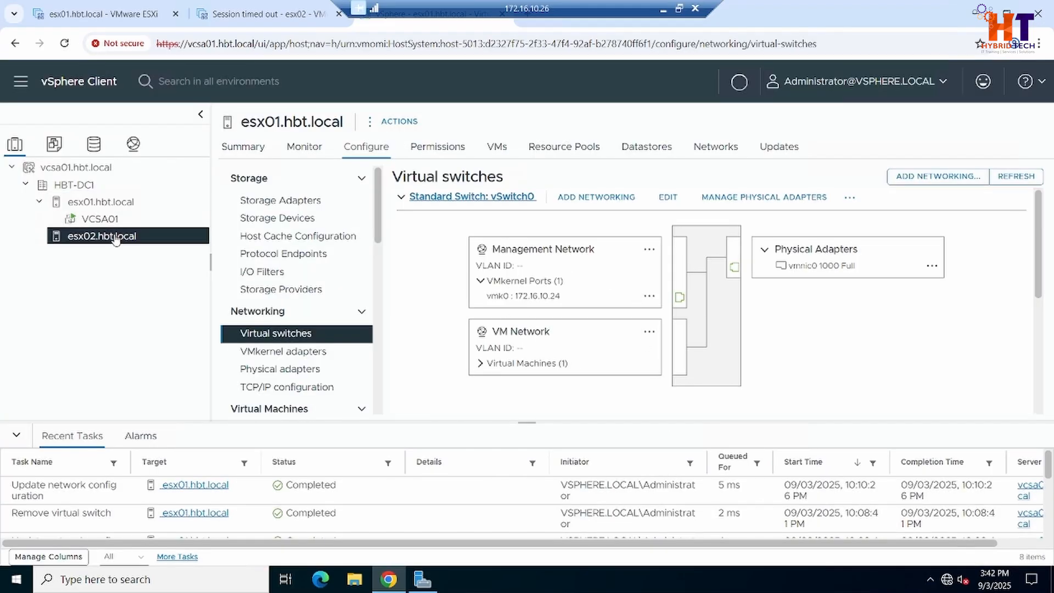
{"action": "left_click", "coordinate": [935, 176]}
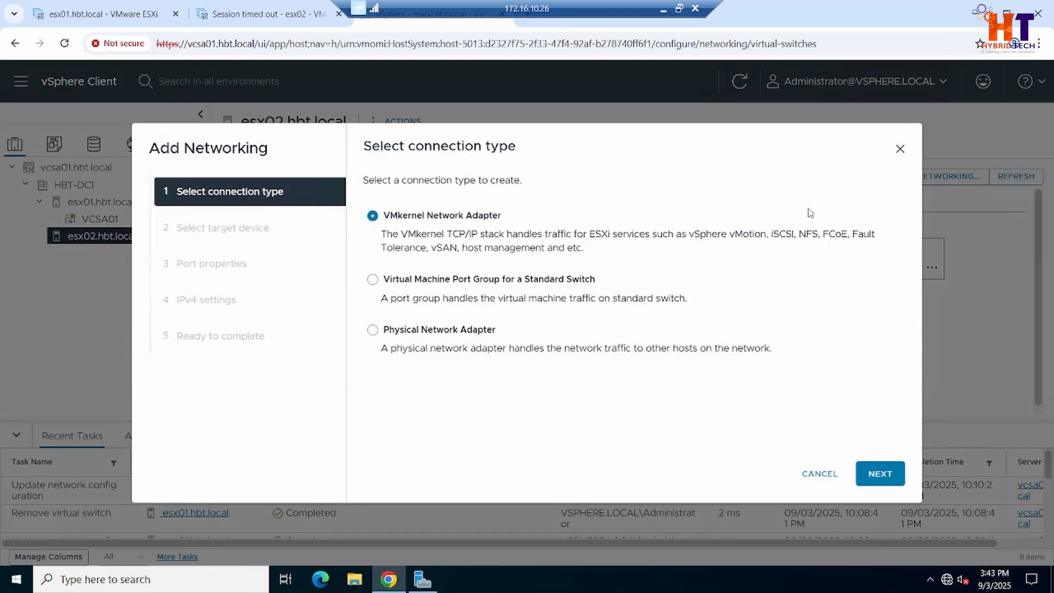
{"action": "left_click", "coordinate": [495, 280]}
{"action": "left_click", "coordinate": [873, 473]}
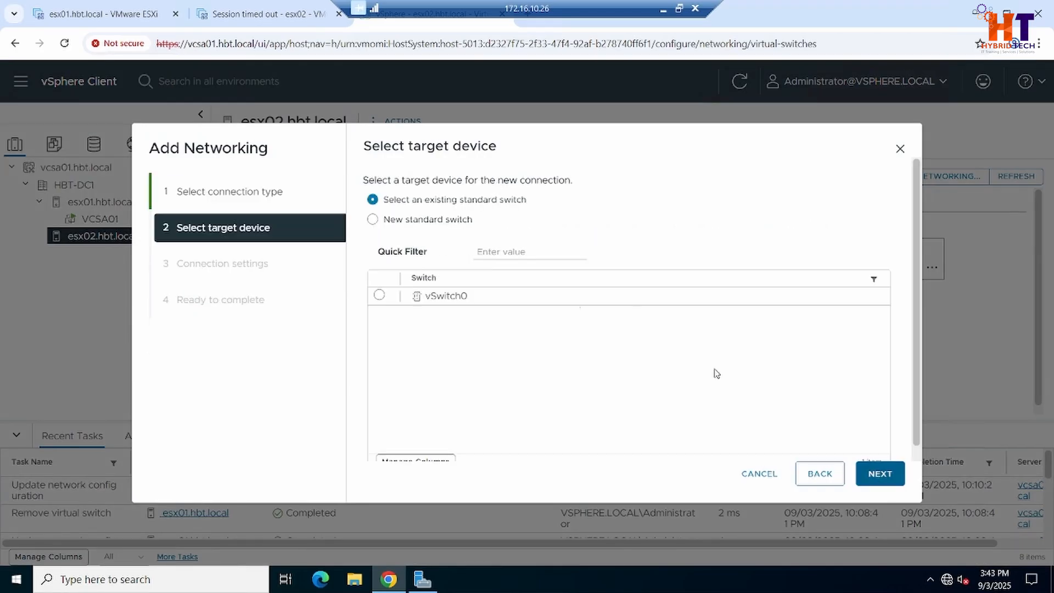
{"action": "left_click", "coordinate": [439, 221]}
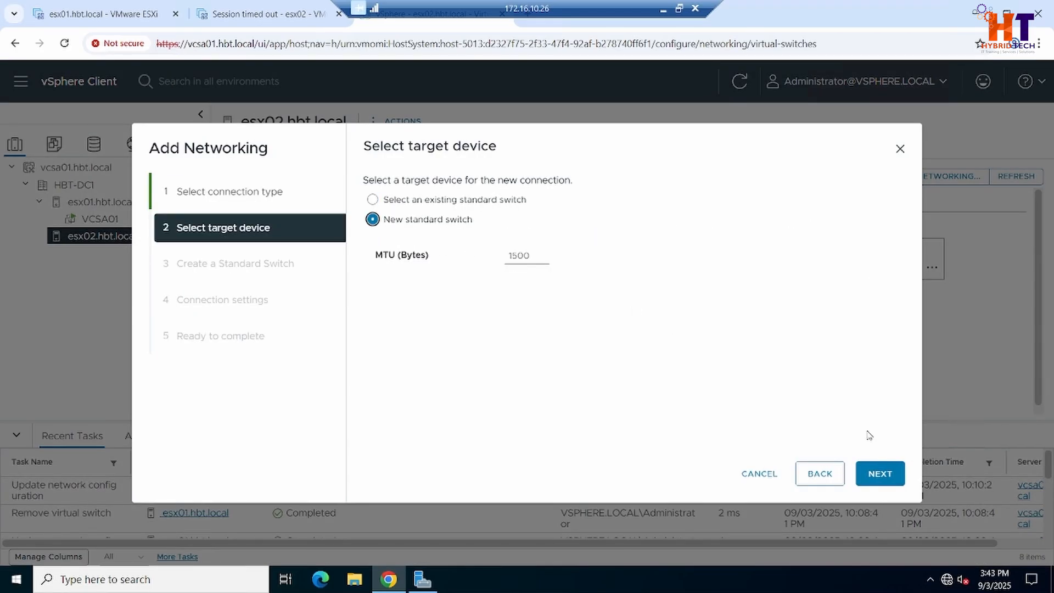
{"action": "left_click", "coordinate": [874, 472]}
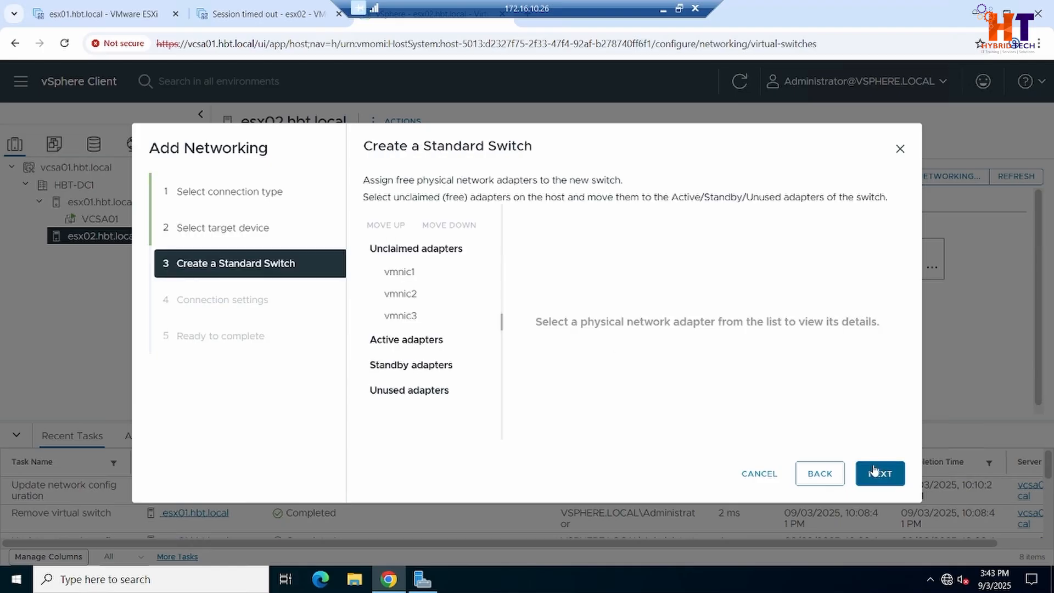
Assign vmnic1 to the new standard switch as an active adapter and continue to the connection settings
{"action": "left_click", "coordinate": [406, 273]}
{"action": "left_click", "coordinate": [462, 226]}
{"action": "left_click", "coordinate": [463, 226]}
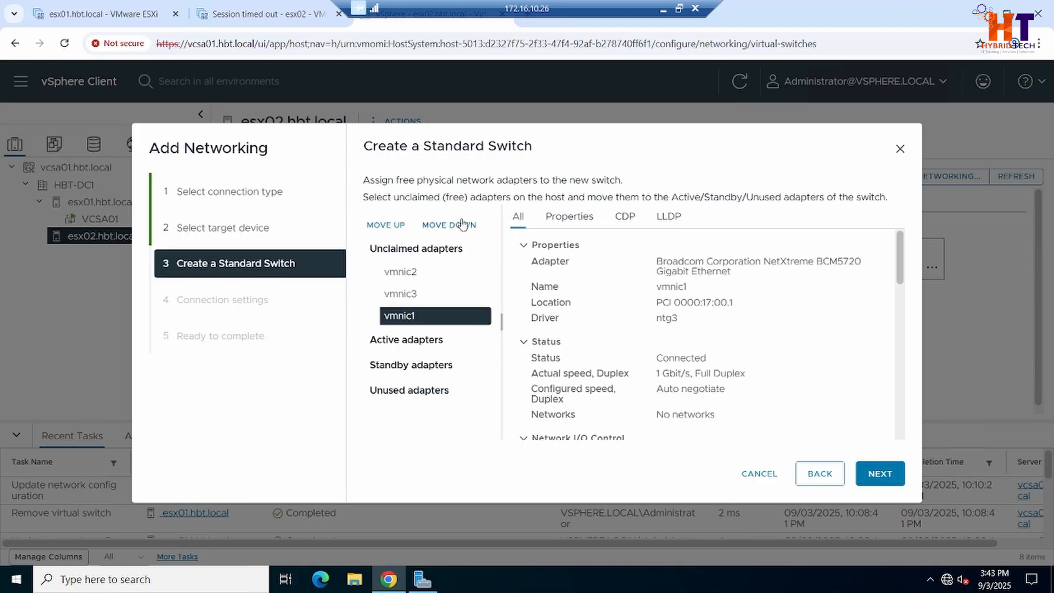
{"action": "left_click", "coordinate": [462, 225]}
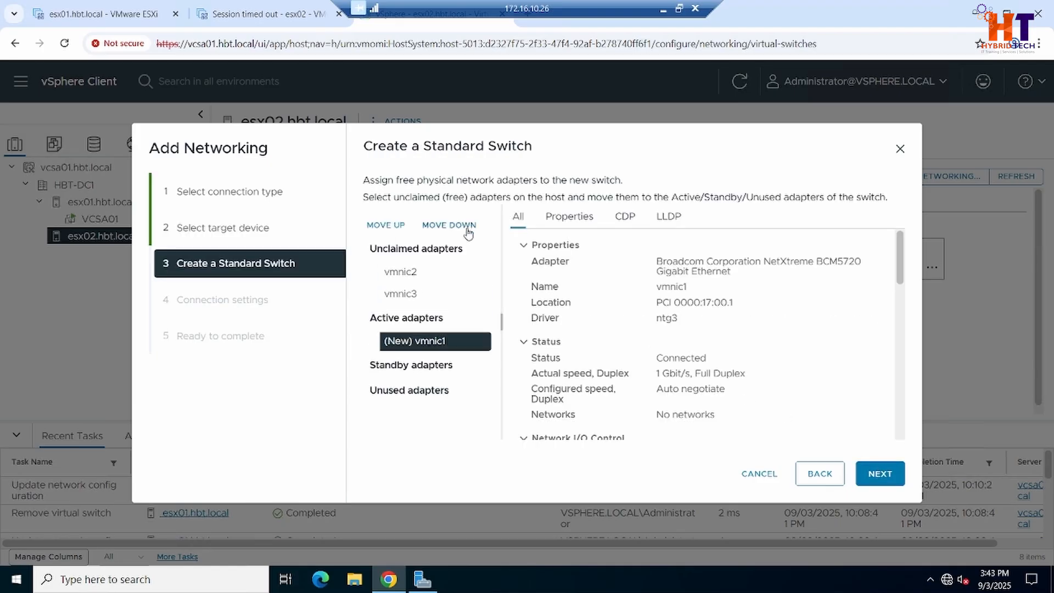
{"action": "left_click", "coordinate": [880, 475]}
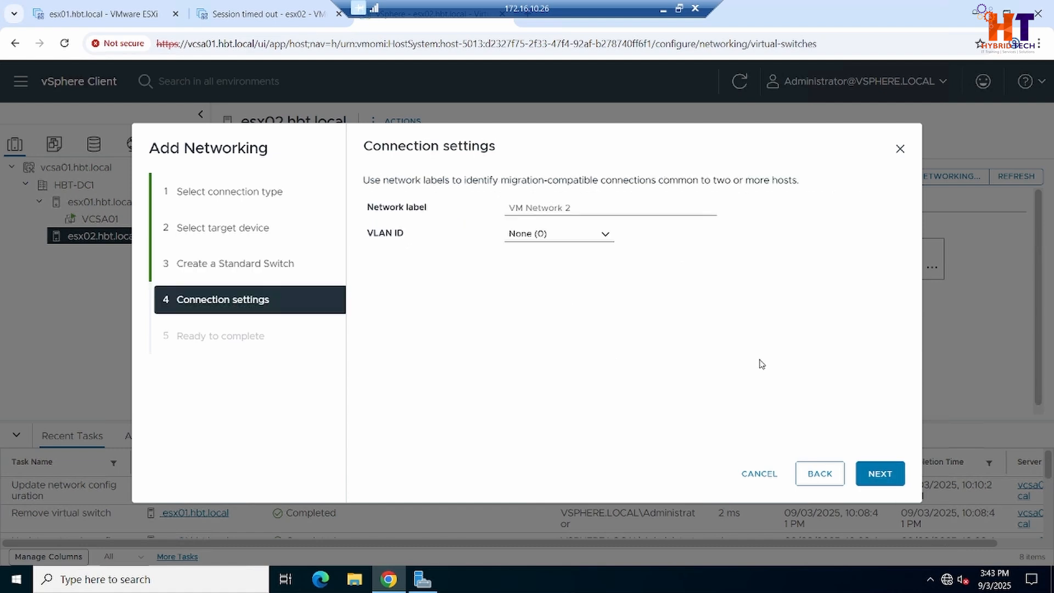
Set the new port group's network label to Production_VM_Network
{"action": "left_click_drag", "start_coordinate": [589, 207], "coordinate": [430, 207]}
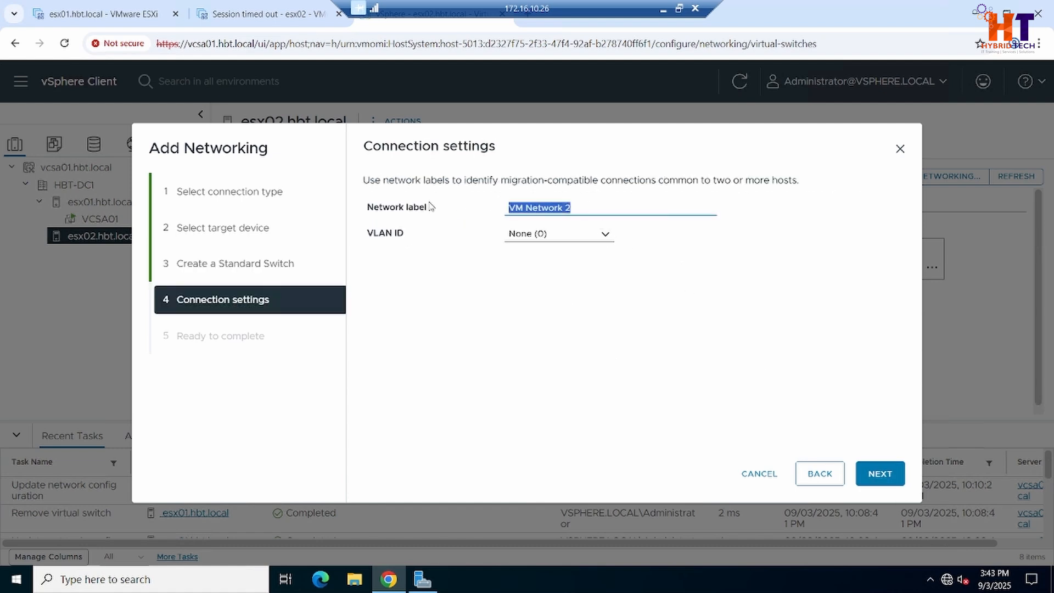
{"action": "type", "text": "Production_VM_"}
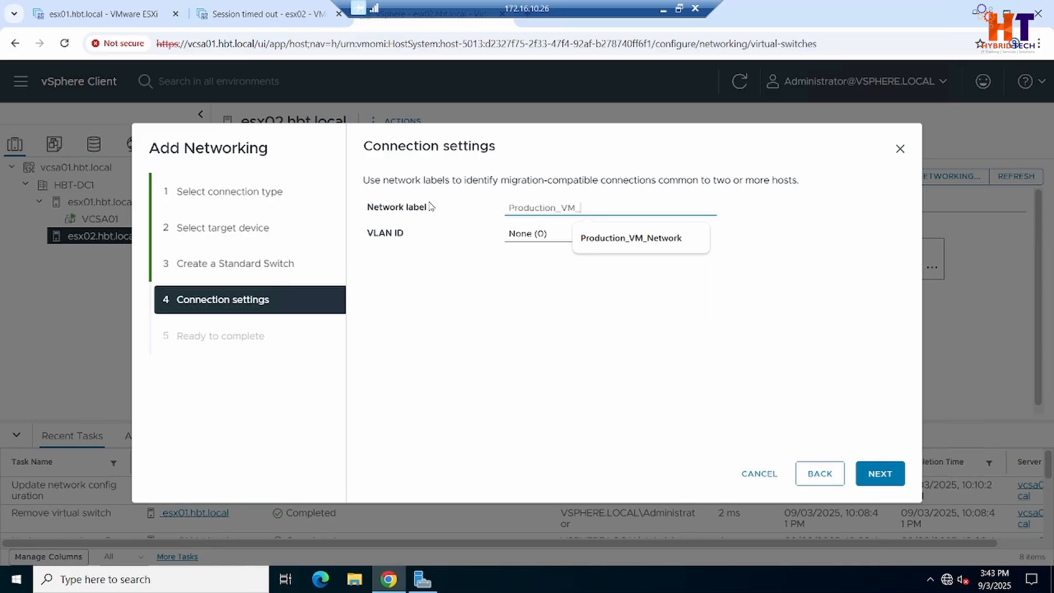
{"action": "type", "text": "Netwokr"}
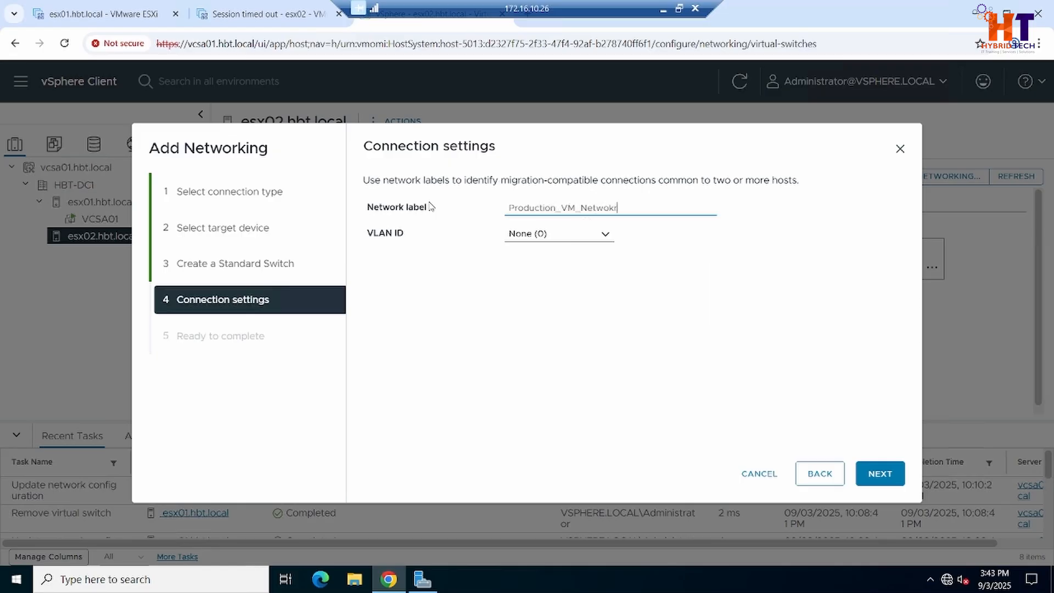
{"action": "key", "text": "BackSpace"}
{"action": "key", "text": "BackSpace"}
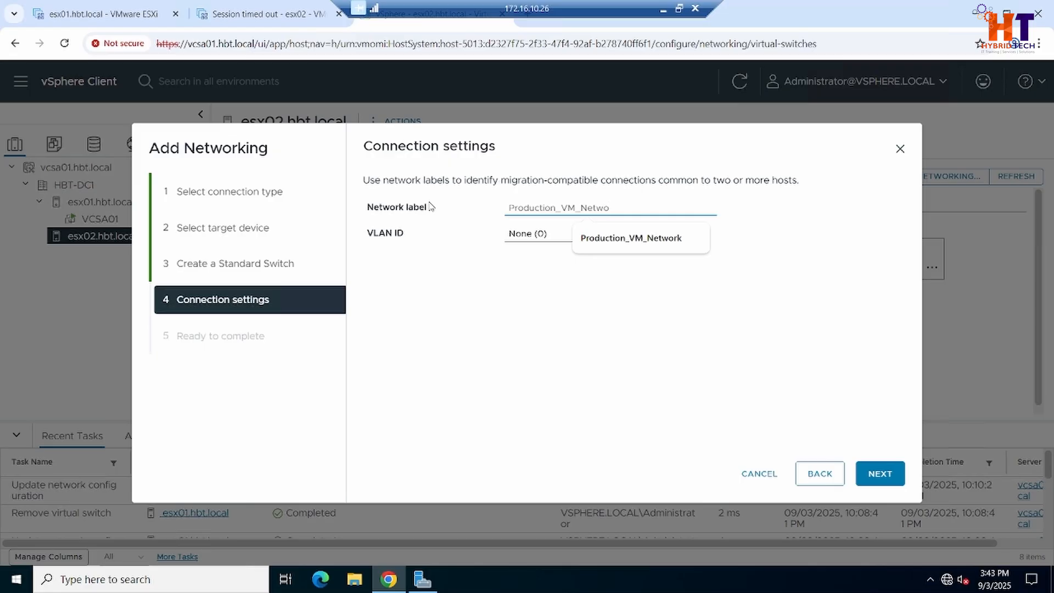
{"action": "type", "text": "rk"}
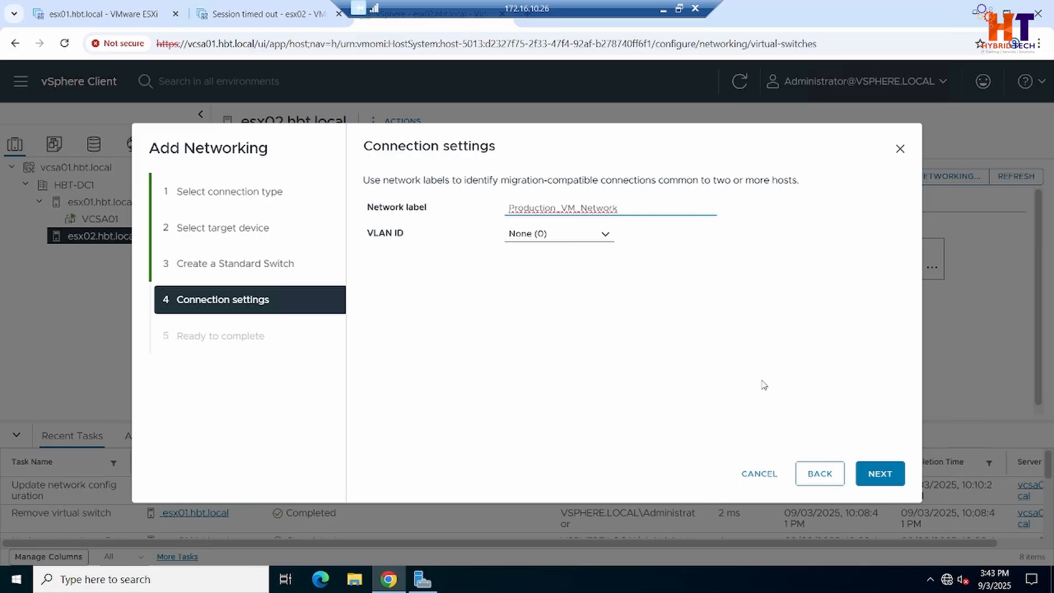
{"action": "left_click", "coordinate": [751, 376]}
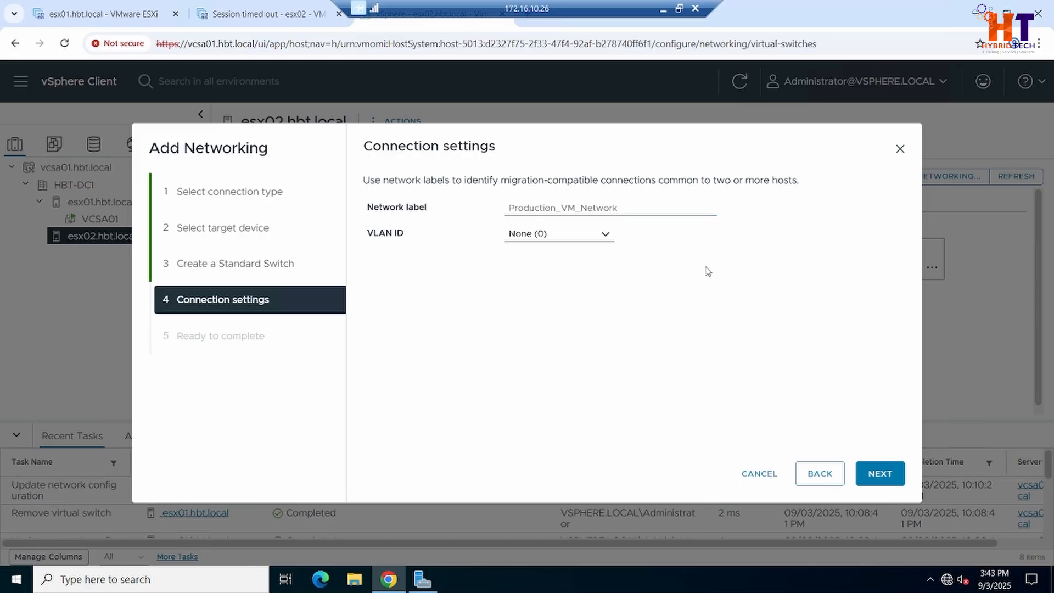
Set the port group's VLAN ID to 20 and finish creating the new switch on esx02.hbt.local
{"action": "left_click", "coordinate": [548, 231]}
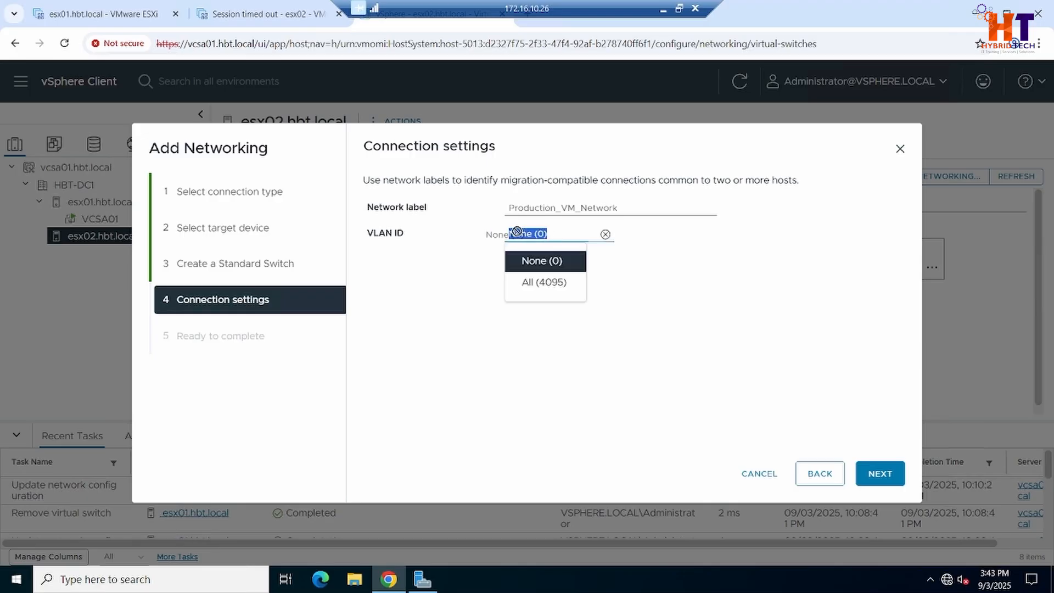
{"action": "type", "text": "20"}
{"action": "left_click", "coordinate": [731, 319]}
{"action": "left_click", "coordinate": [888, 475]}
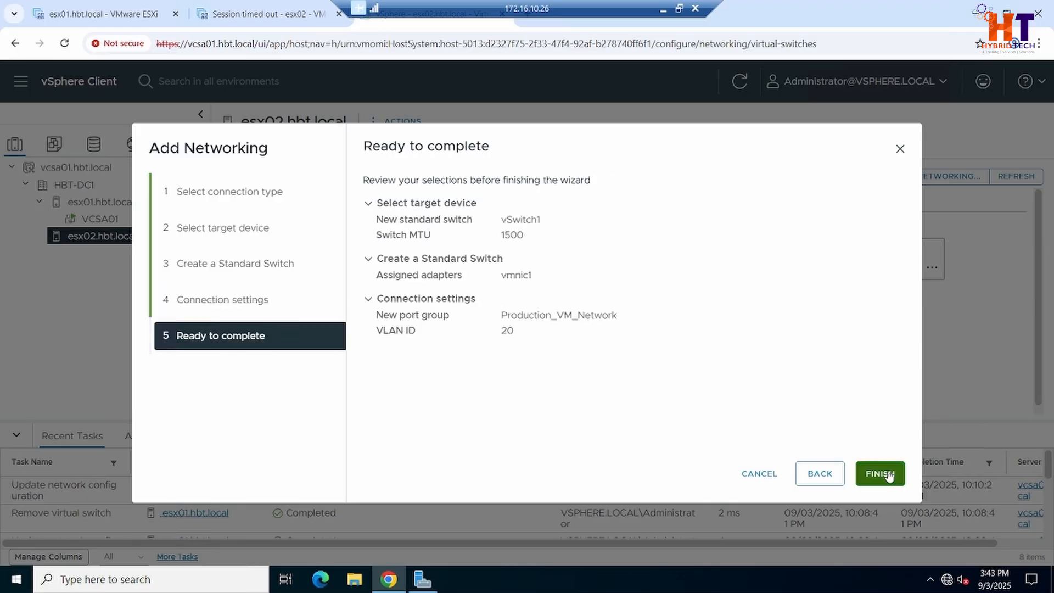
{"action": "left_click", "coordinate": [887, 472]}
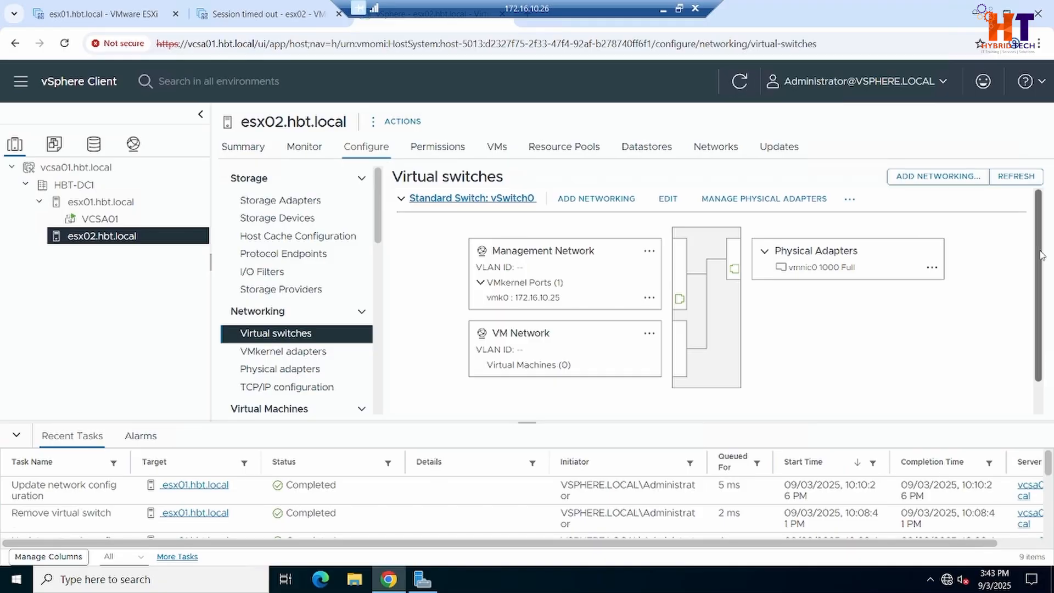
Expand vSwitch1 on esx02.hbt.local and examine its port group and physical adapter
{"action": "scroll", "coordinate": [1041, 255], "scroll_direction": "down", "scroll_amount": 1}
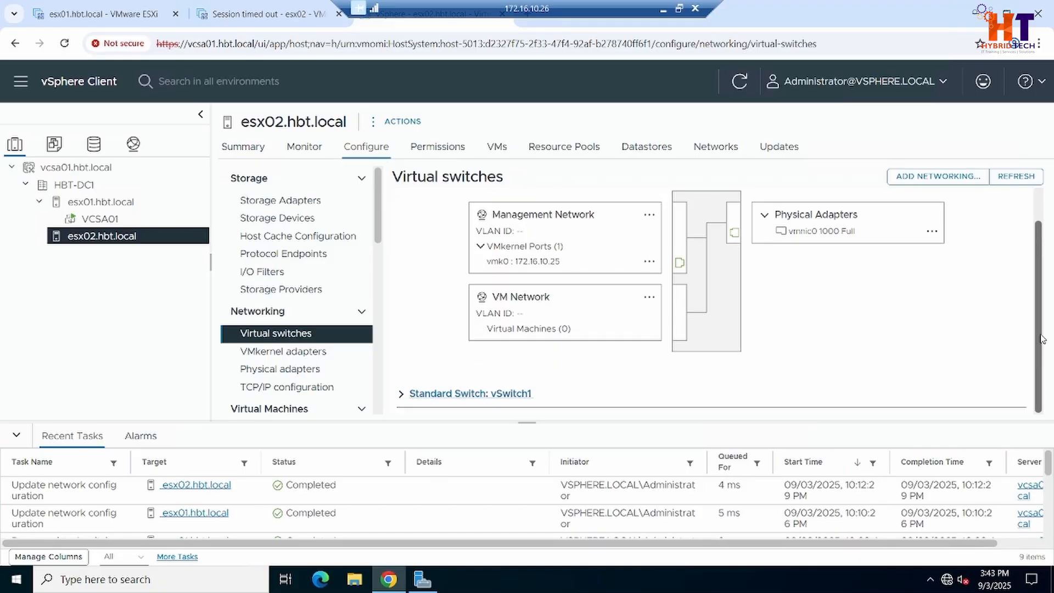
{"action": "left_click", "coordinate": [402, 396]}
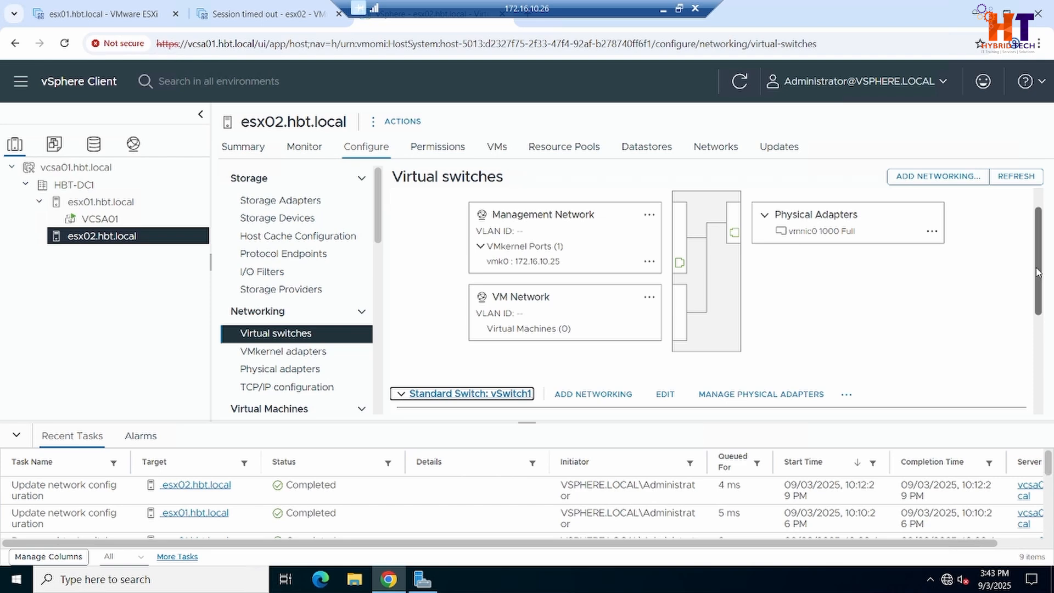
{"action": "scroll", "coordinate": [1038, 273], "scroll_direction": "down", "scroll_amount": 4}
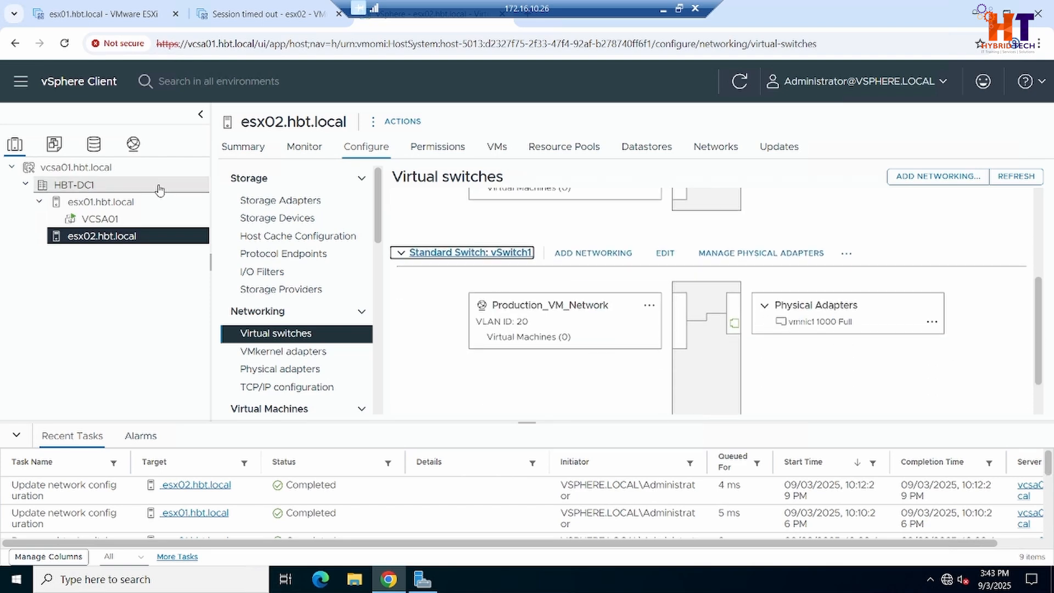
Check which networks VCSA01's network adapter 1 can use, cancel the settings without changes, and view the VM's connected networks
{"action": "left_click", "coordinate": [105, 202]}
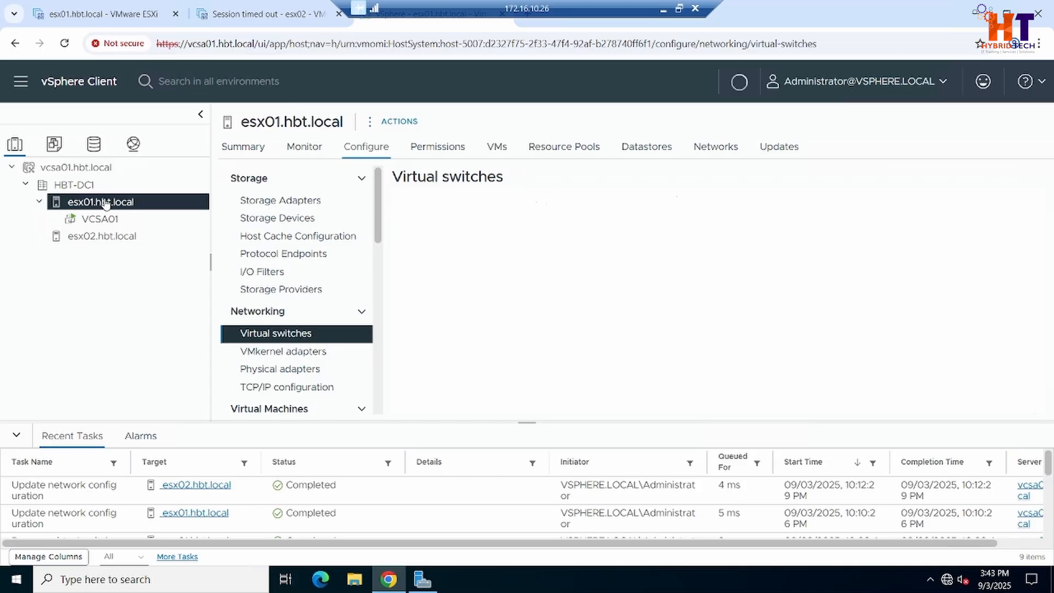
{"action": "left_click", "coordinate": [100, 219]}
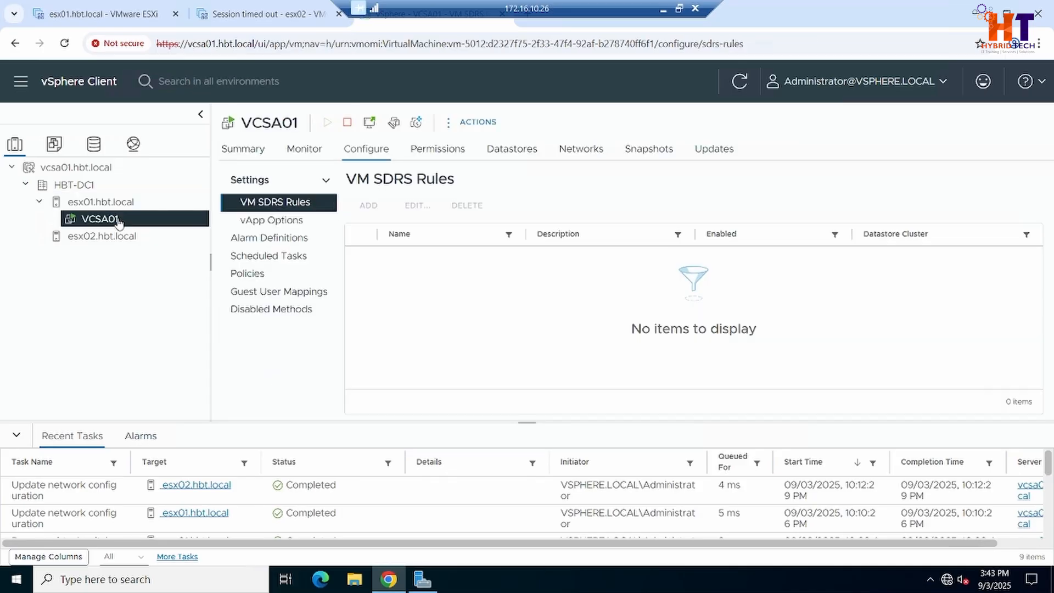
{"action": "right_click", "coordinate": [118, 221]}
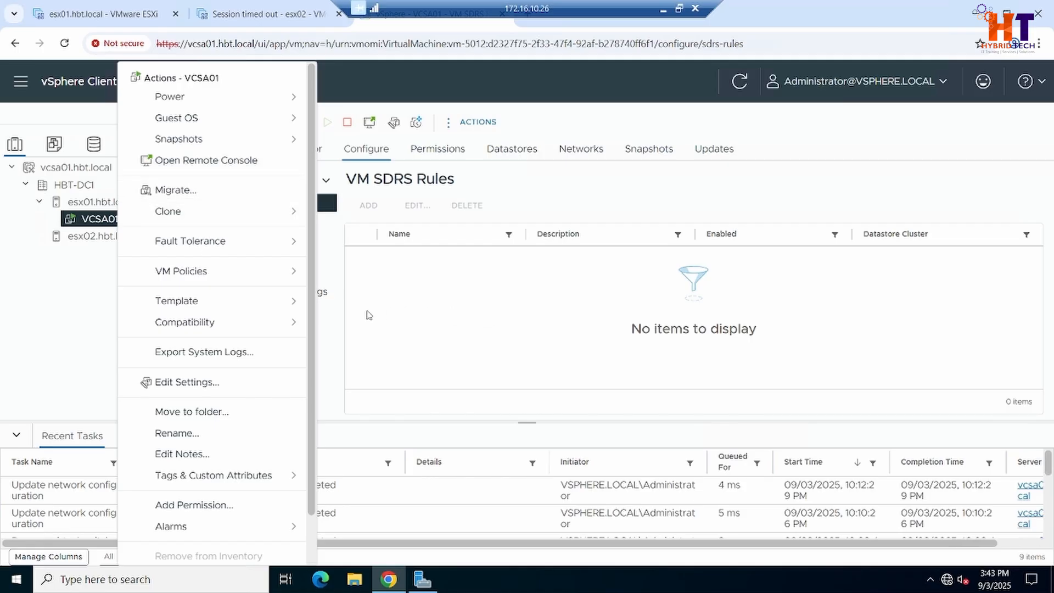
{"action": "left_click", "coordinate": [258, 382]}
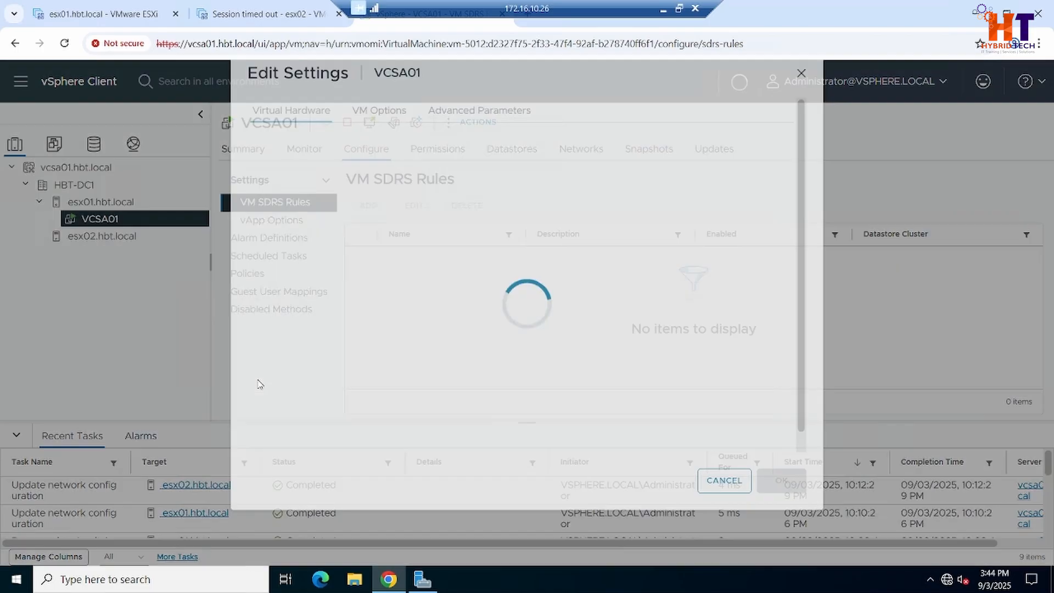
{"action": "left_click", "coordinate": [476, 376]}
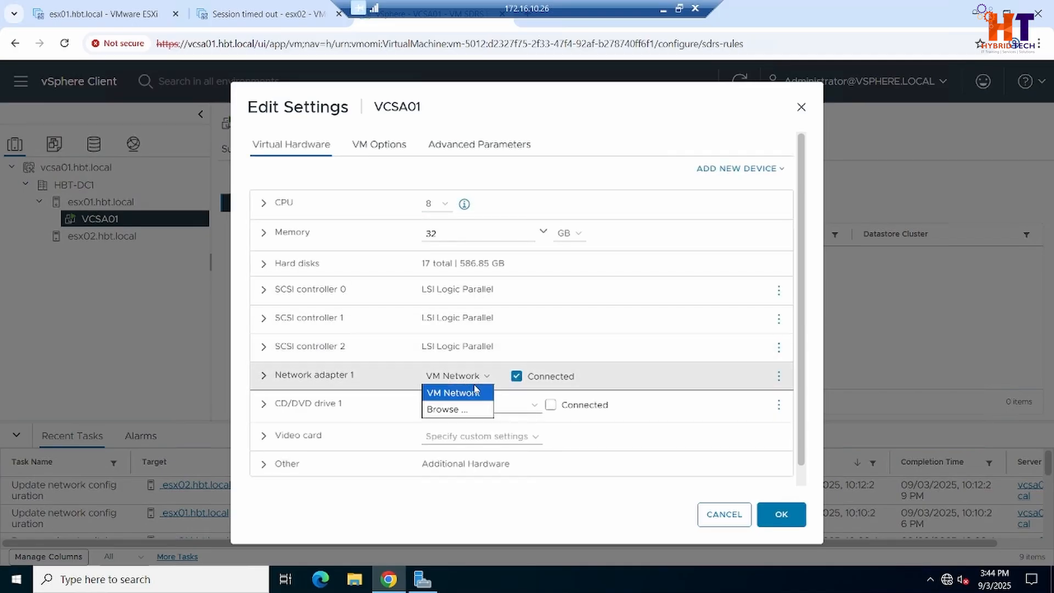
{"action": "left_click", "coordinate": [471, 409]}
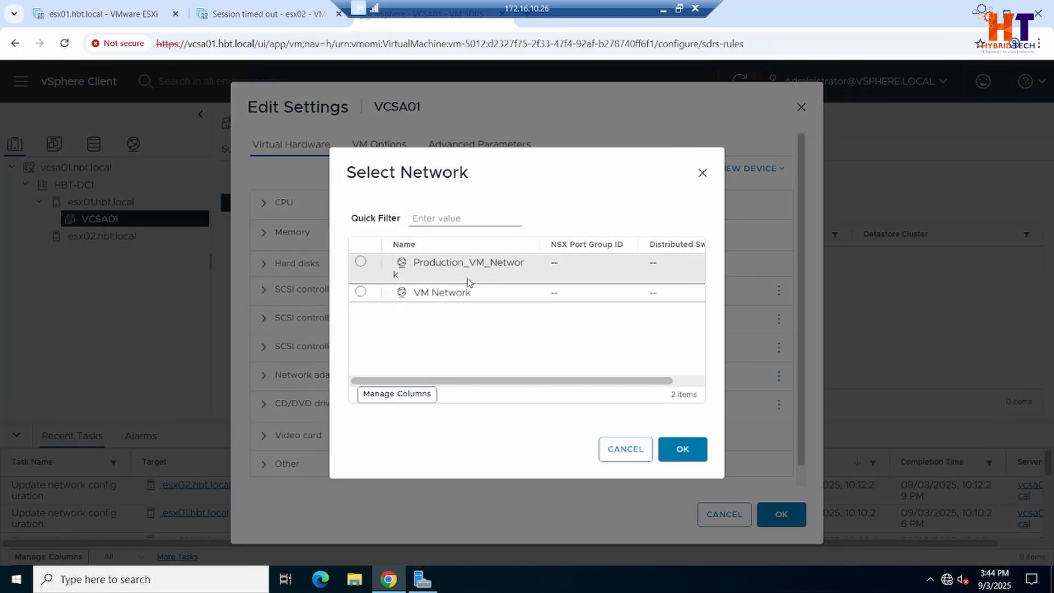
{"action": "left_click", "coordinate": [625, 449]}
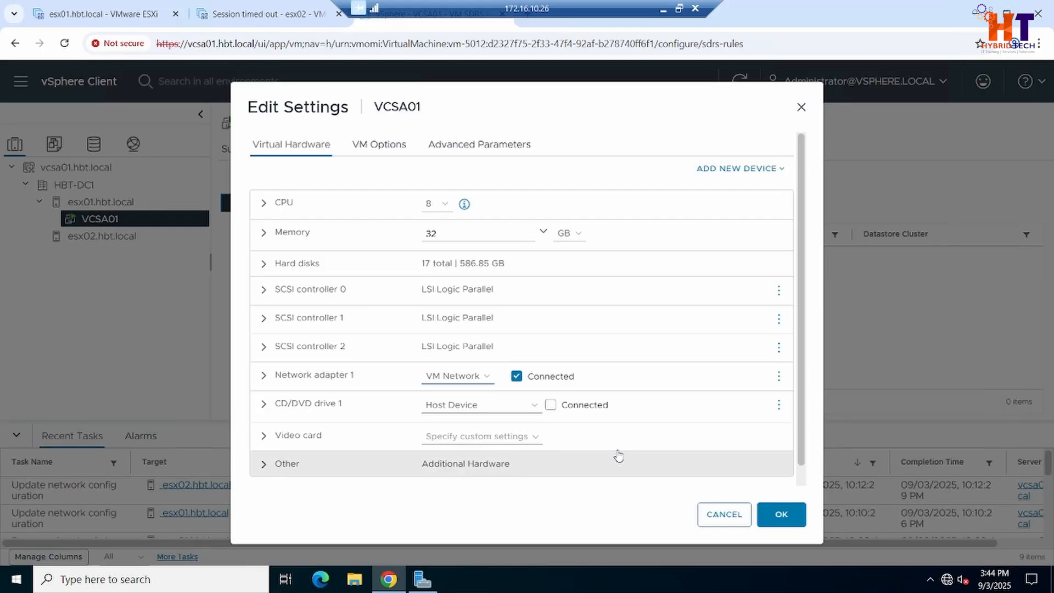
{"action": "left_click", "coordinate": [724, 517]}
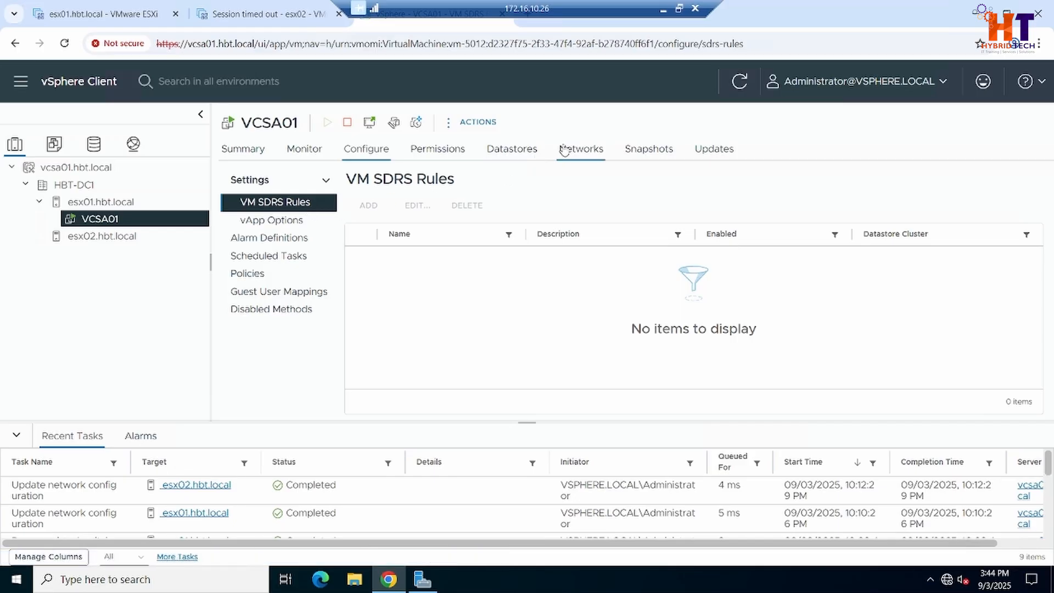
{"action": "left_click", "coordinate": [579, 154]}
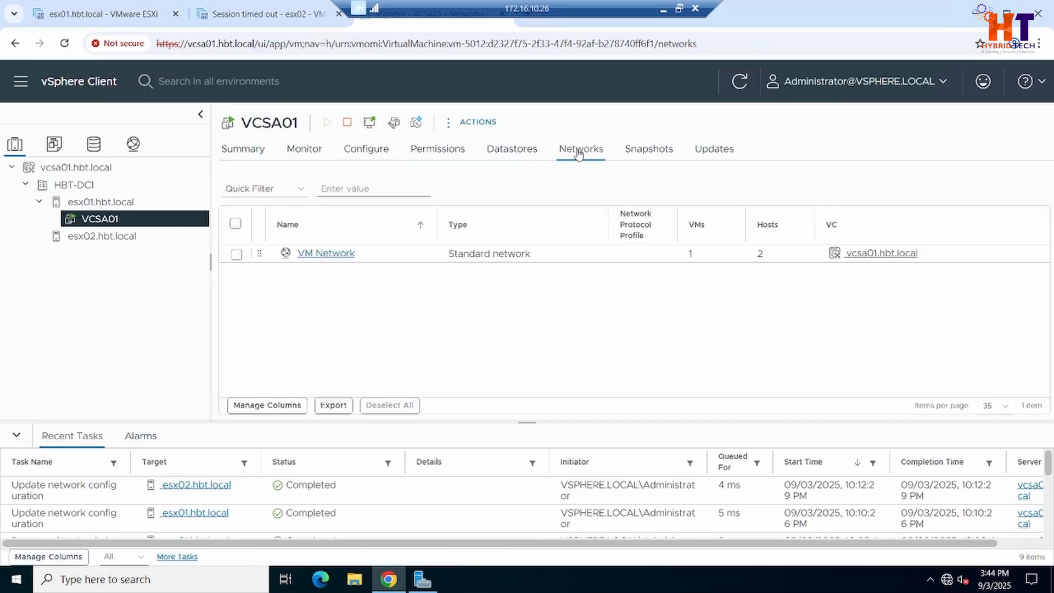
Return to the virtual switches of esx01.hbt.local and expand vSwitch1
{"action": "left_click", "coordinate": [164, 203]}
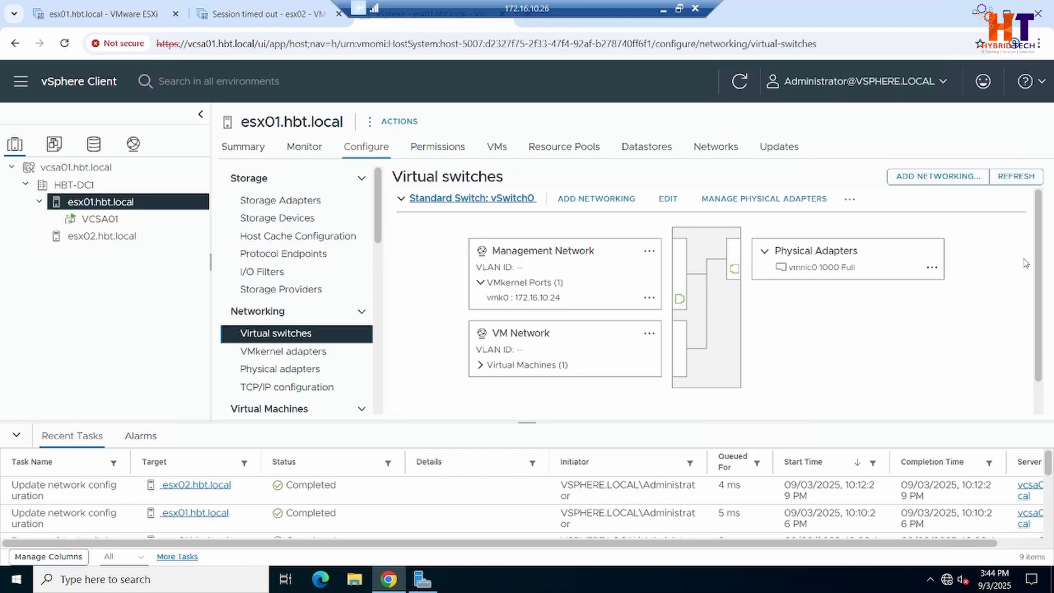
{"action": "scroll", "coordinate": [1037, 242], "scroll_direction": "down", "scroll_amount": 1}
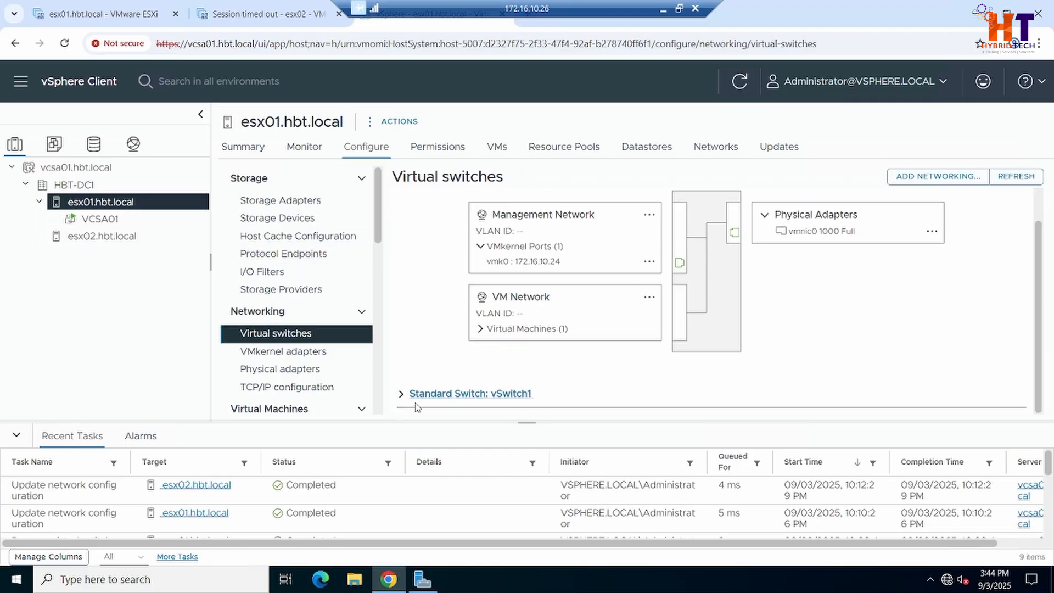
{"action": "left_click", "coordinate": [402, 395]}
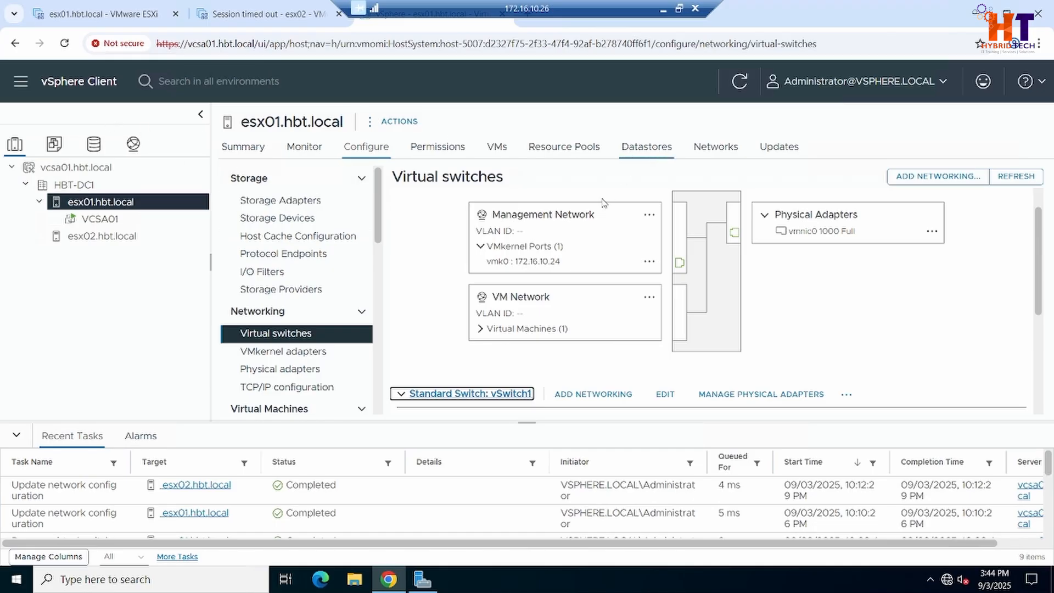
Start creating a new virtual machine on esx01.hbt.local and name it Ubuntu in the HBT-DC1 location
{"action": "right_click", "coordinate": [113, 201]}
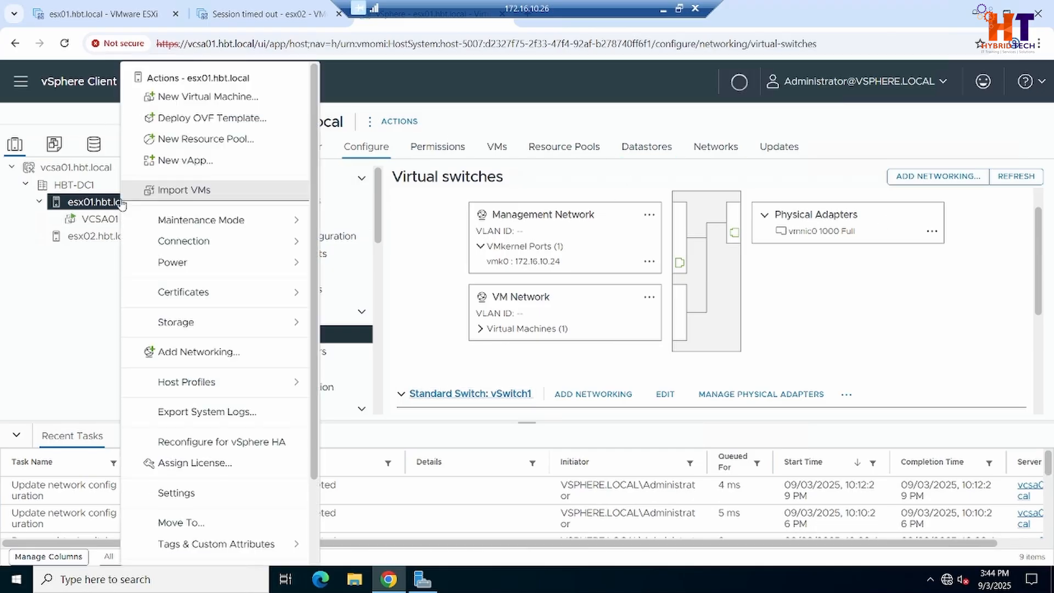
{"action": "left_click", "coordinate": [232, 98]}
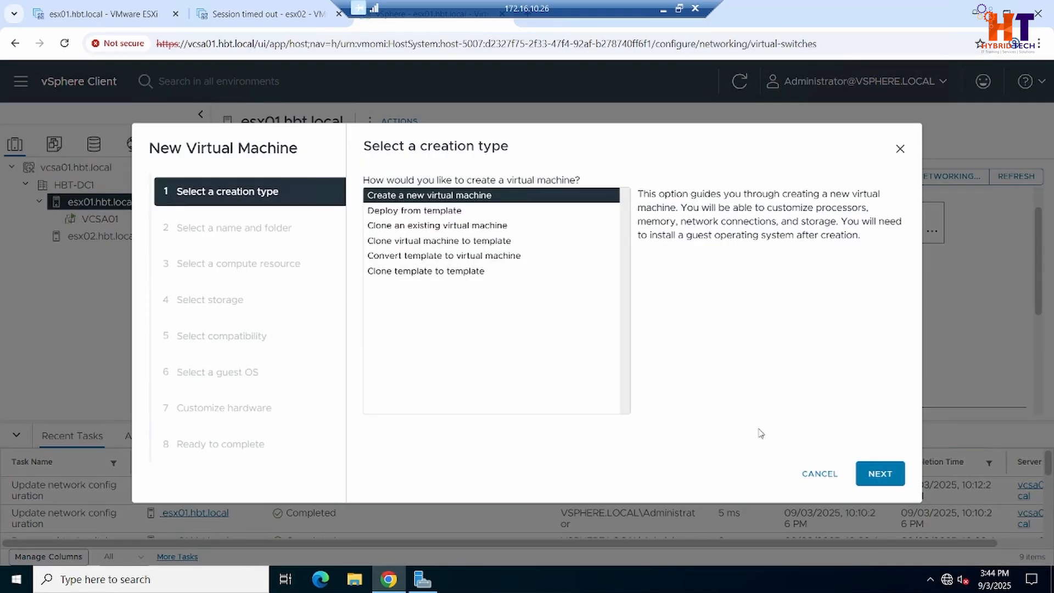
{"action": "left_click", "coordinate": [859, 472]}
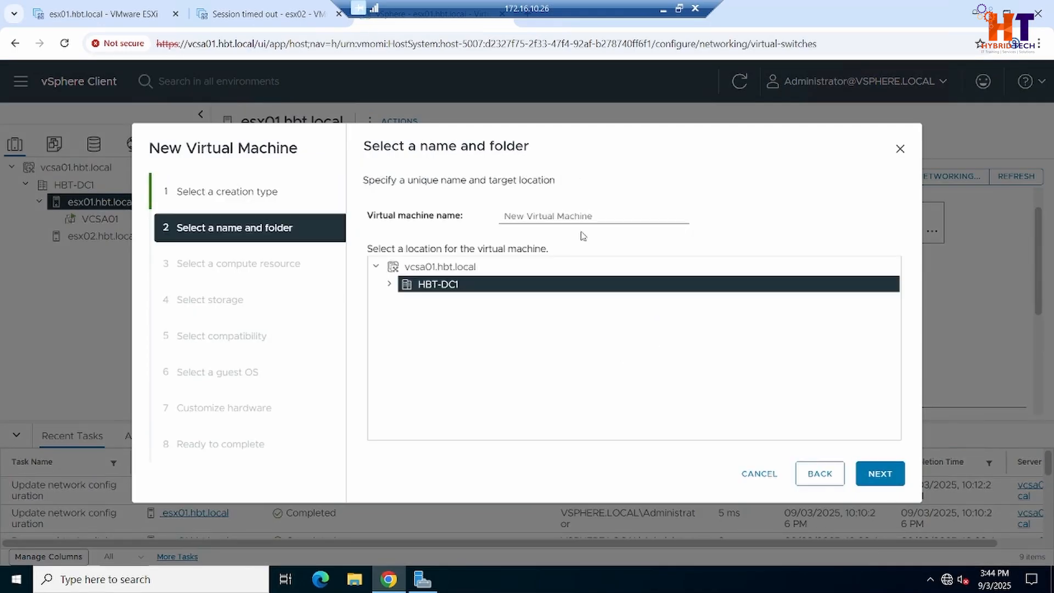
{"action": "left_click_drag", "start_coordinate": [603, 217], "coordinate": [458, 228]}
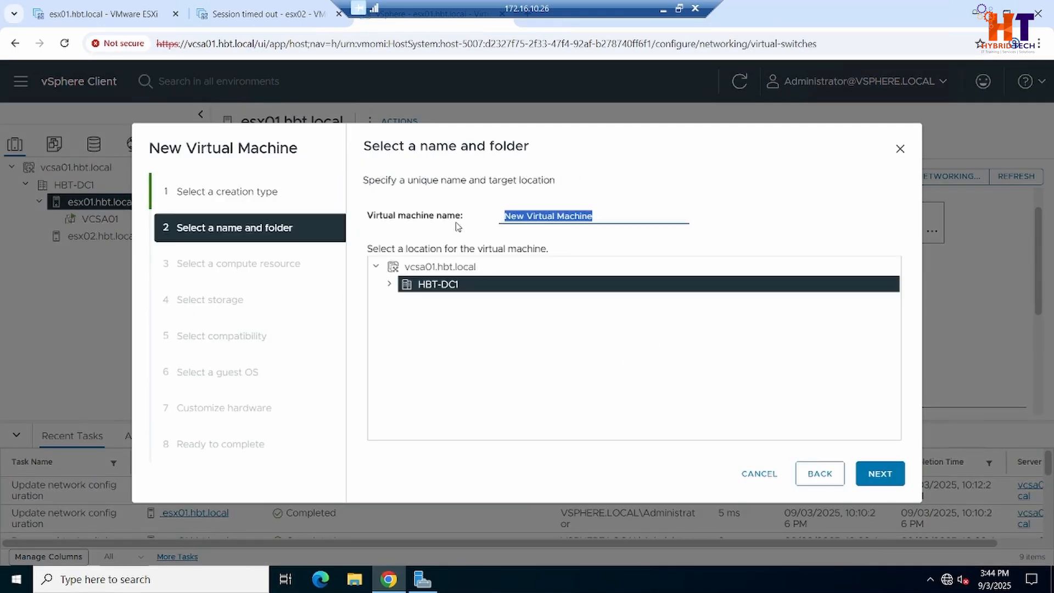
{"action": "type", "text": "Ubuntu"}
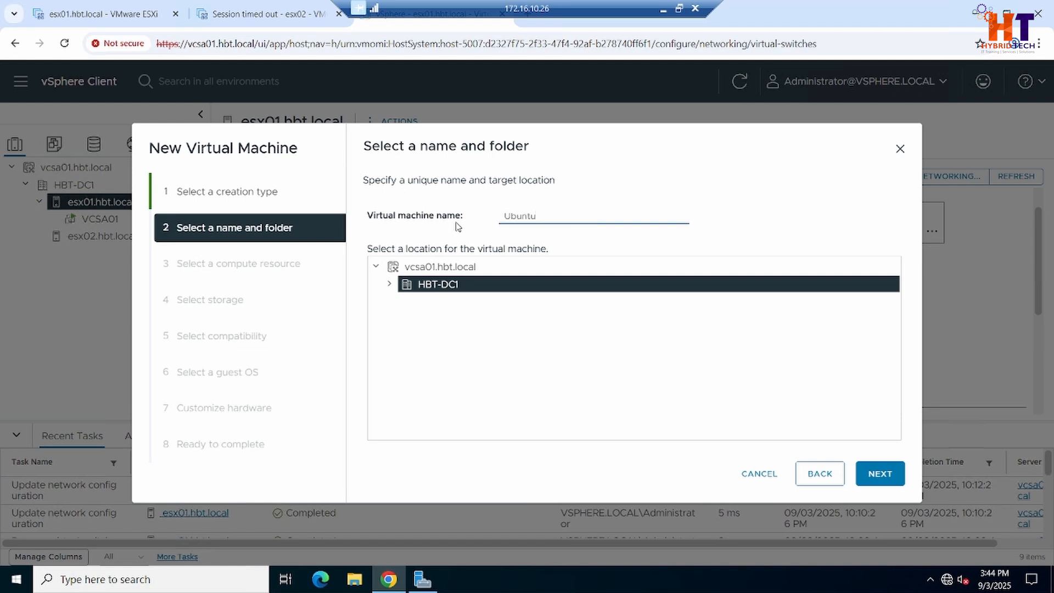
{"action": "left_click", "coordinate": [880, 475]}
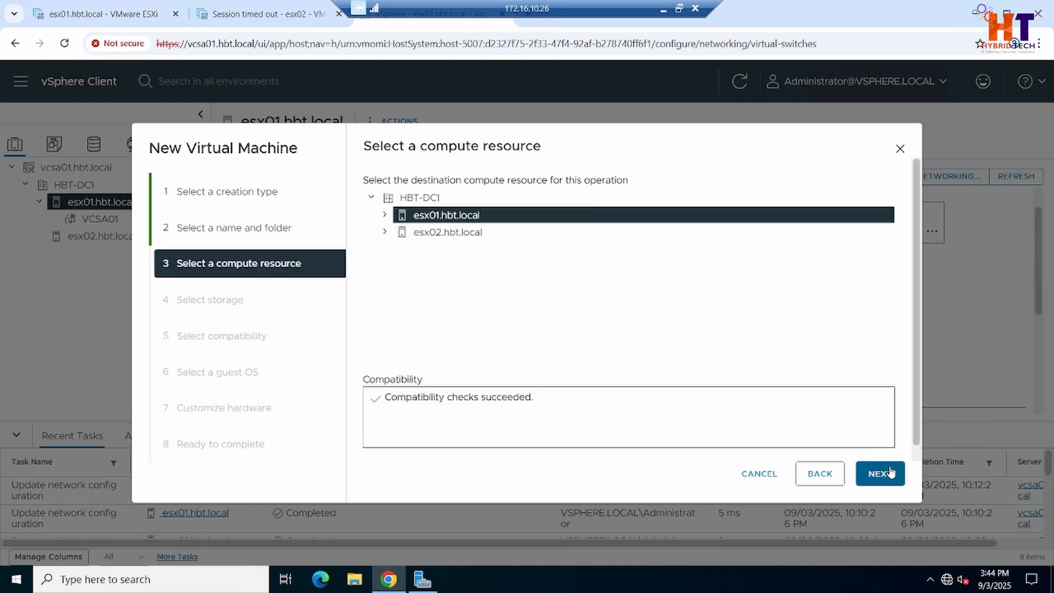
Keep esx01.hbt.local as the compute resource and choose datastore1 as the new VM's storage
{"action": "left_click", "coordinate": [889, 471]}
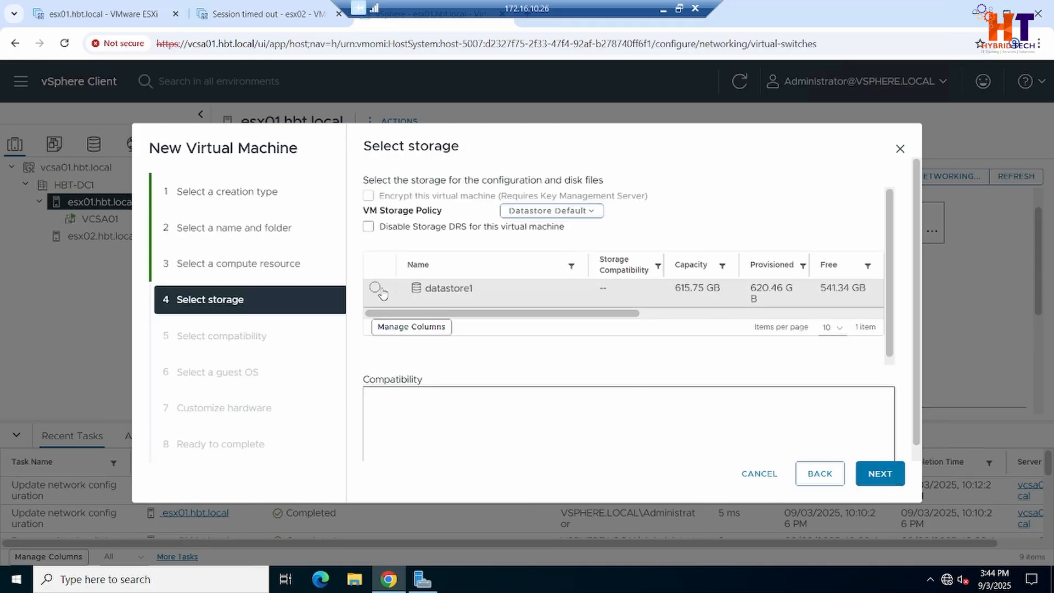
{"action": "left_click", "coordinate": [376, 288]}
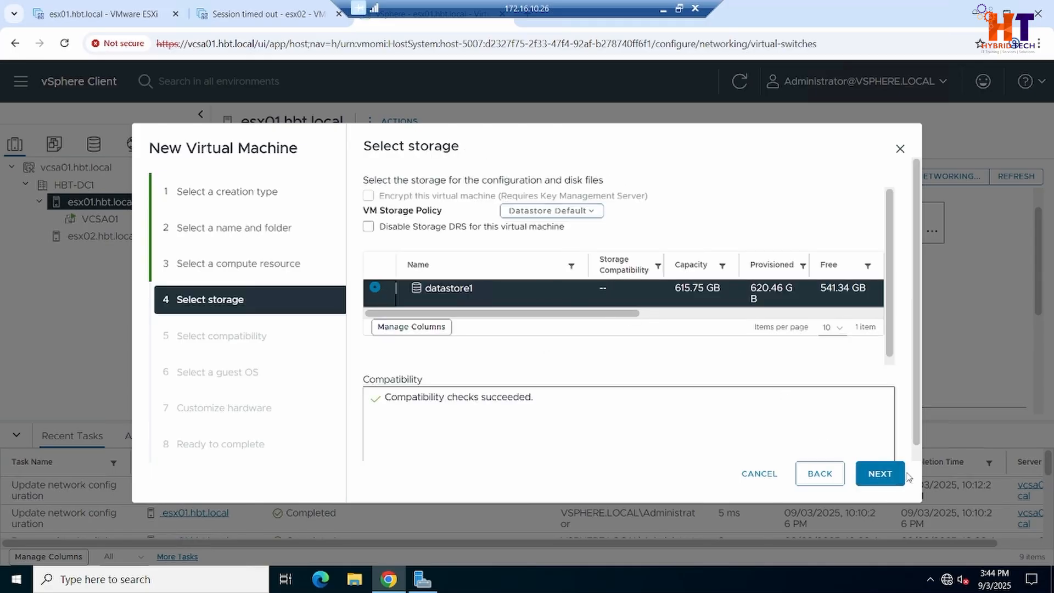
{"action": "left_click", "coordinate": [884, 474]}
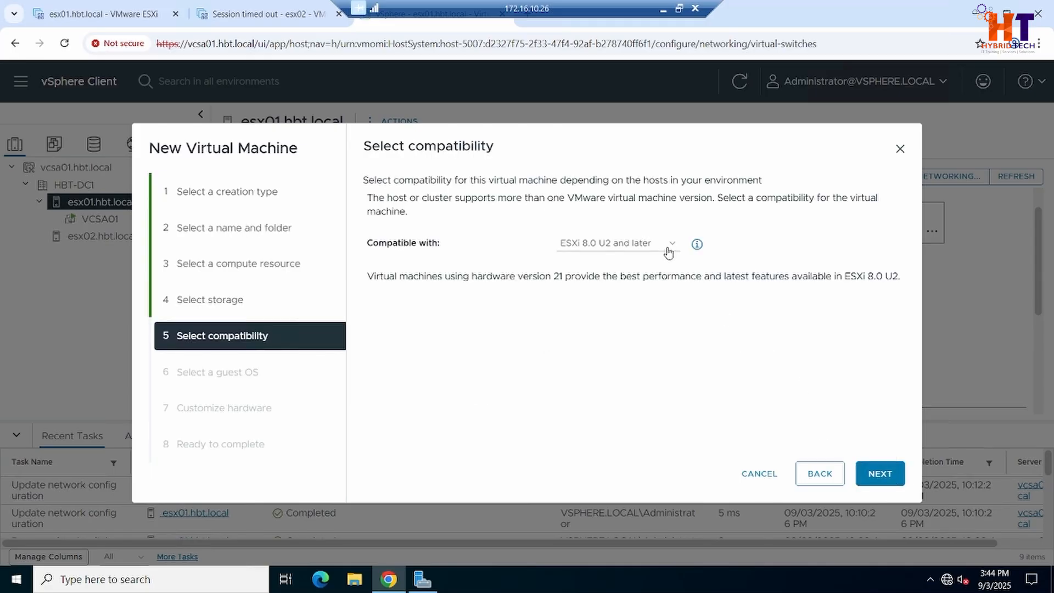
Review the available compatibility levels and keep ESXi 8.0 U2 and later for the new VM
{"action": "left_click", "coordinate": [604, 245]}
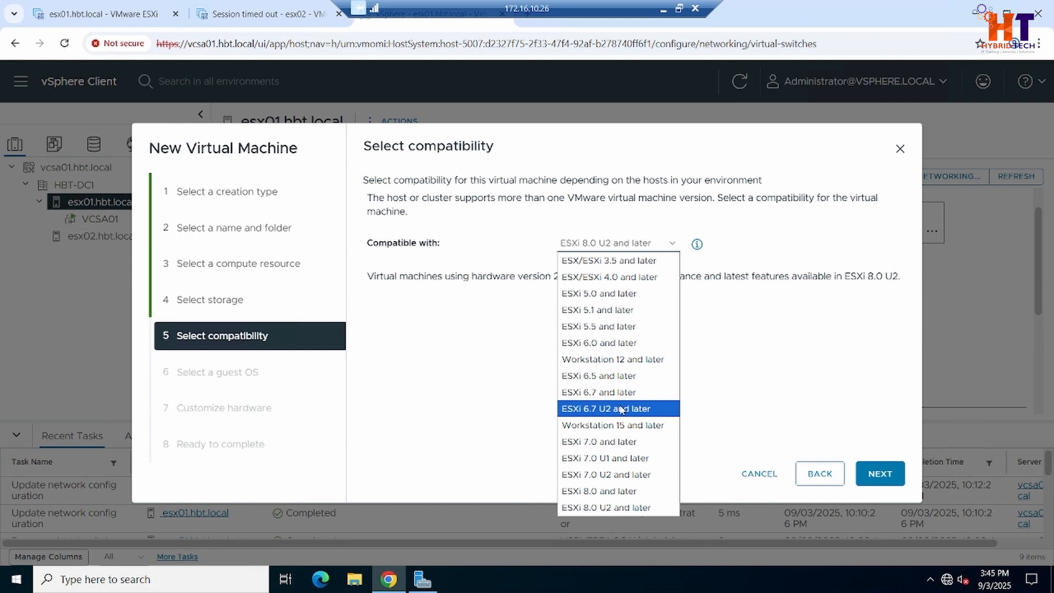
{"action": "left_click", "coordinate": [500, 349]}
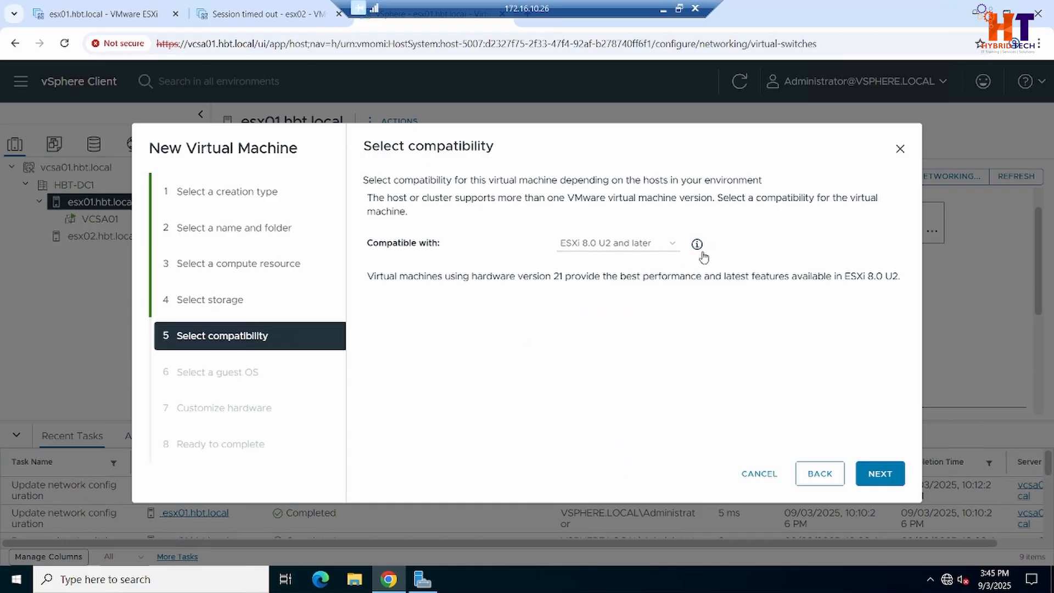
{"action": "left_click", "coordinate": [892, 477]}
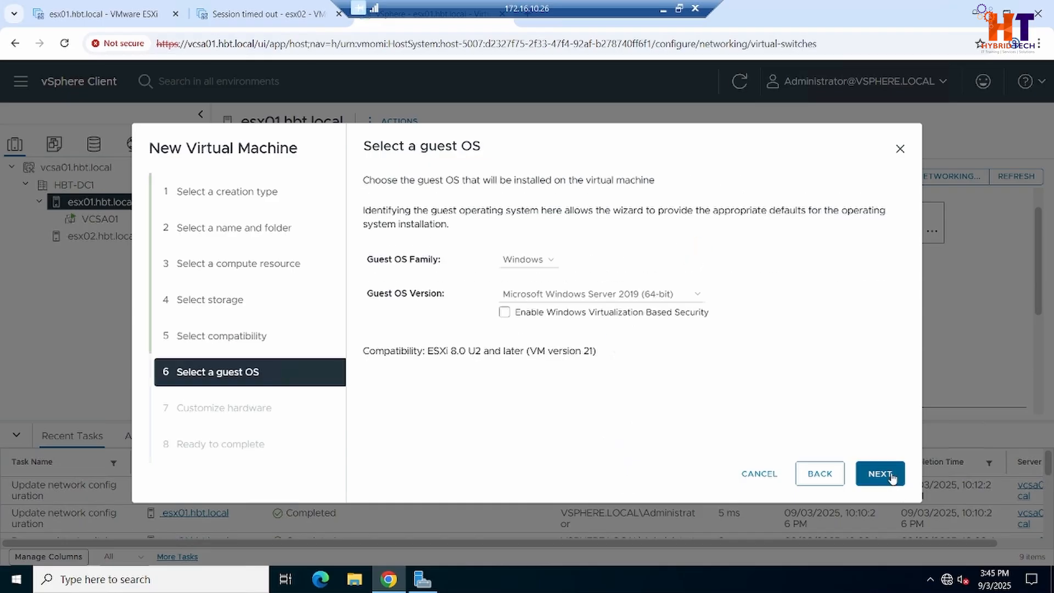
Set the guest OS family to Linux and the version to Ubuntu Linux (64-bit), and proceed to hardware customization
{"action": "left_click", "coordinate": [543, 260]}
{"action": "left_click", "coordinate": [540, 275]}
{"action": "left_click", "coordinate": [552, 299]}
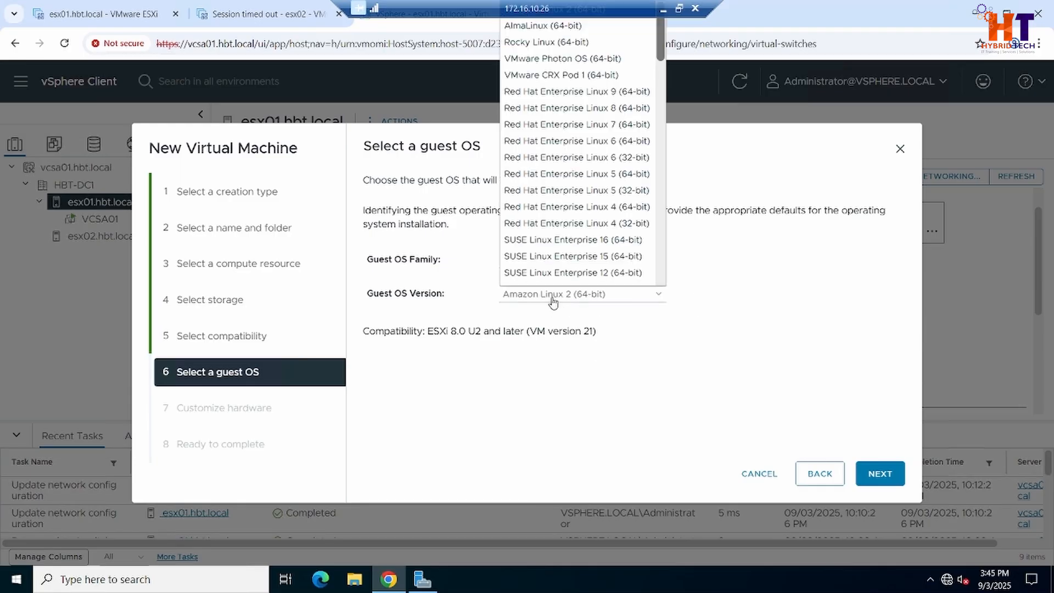
{"action": "scroll", "coordinate": [662, 122], "scroll_direction": "down", "scroll_amount": 3}
{"action": "scroll", "coordinate": [663, 122], "scroll_direction": "down", "scroll_amount": 10}
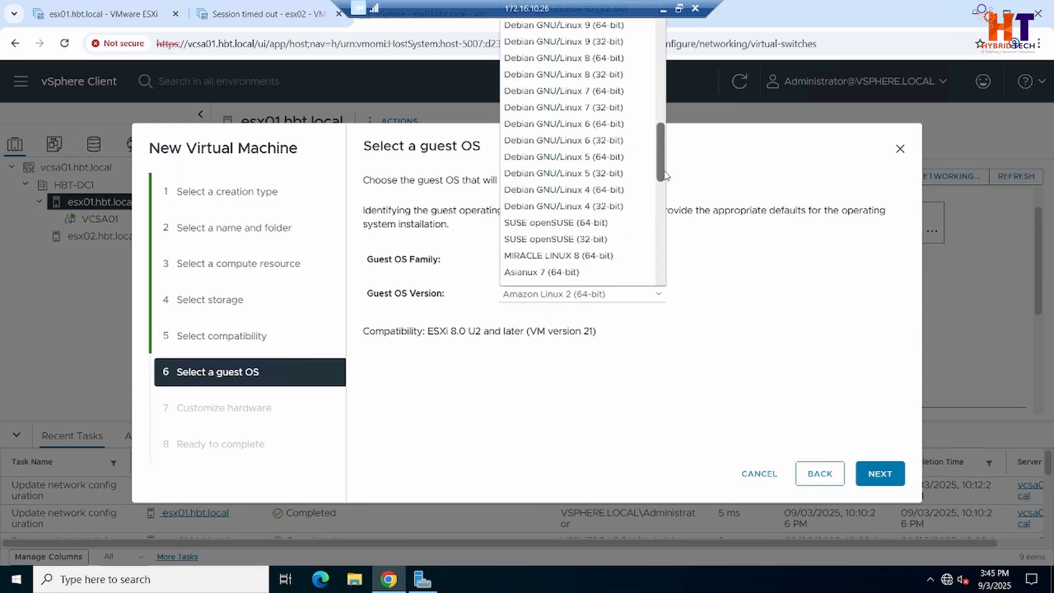
{"action": "left_click_drag", "start_coordinate": [669, 212], "coordinate": [672, 247]}
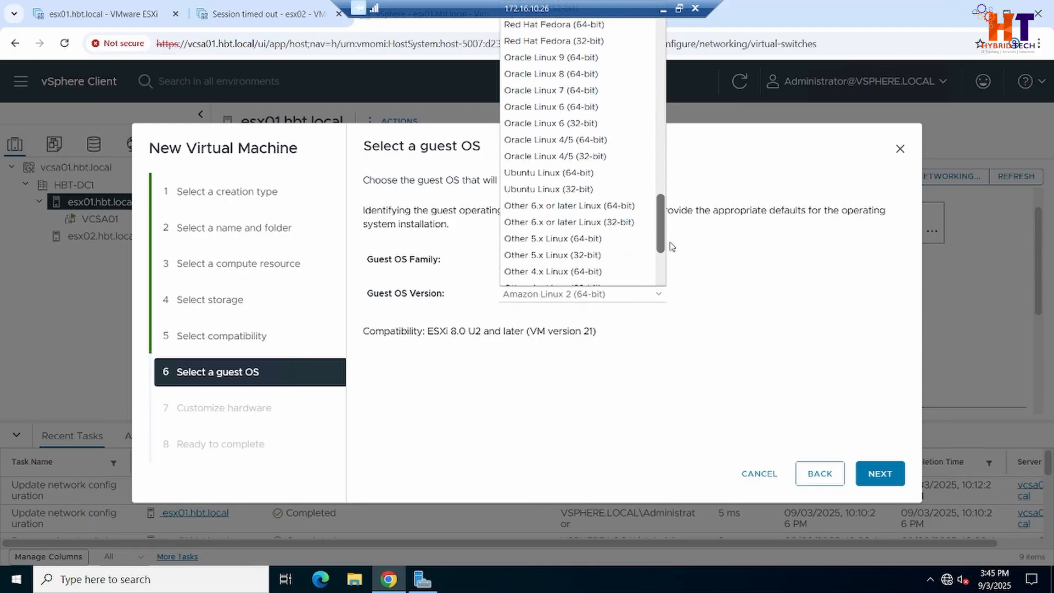
{"action": "left_click_drag", "start_coordinate": [663, 66], "coordinate": [674, 275]}
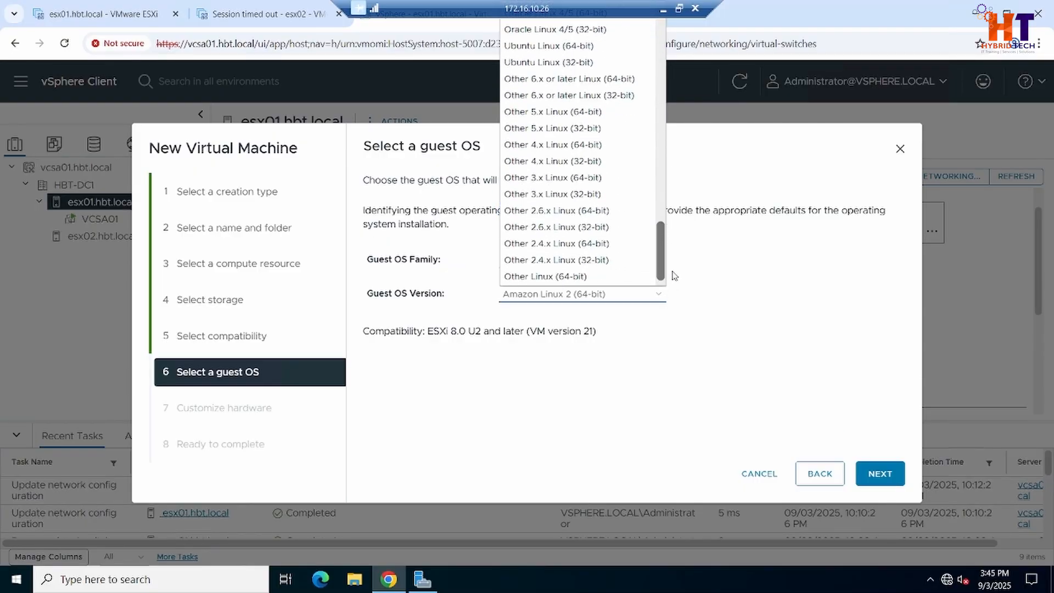
{"action": "left_click", "coordinate": [599, 48]}
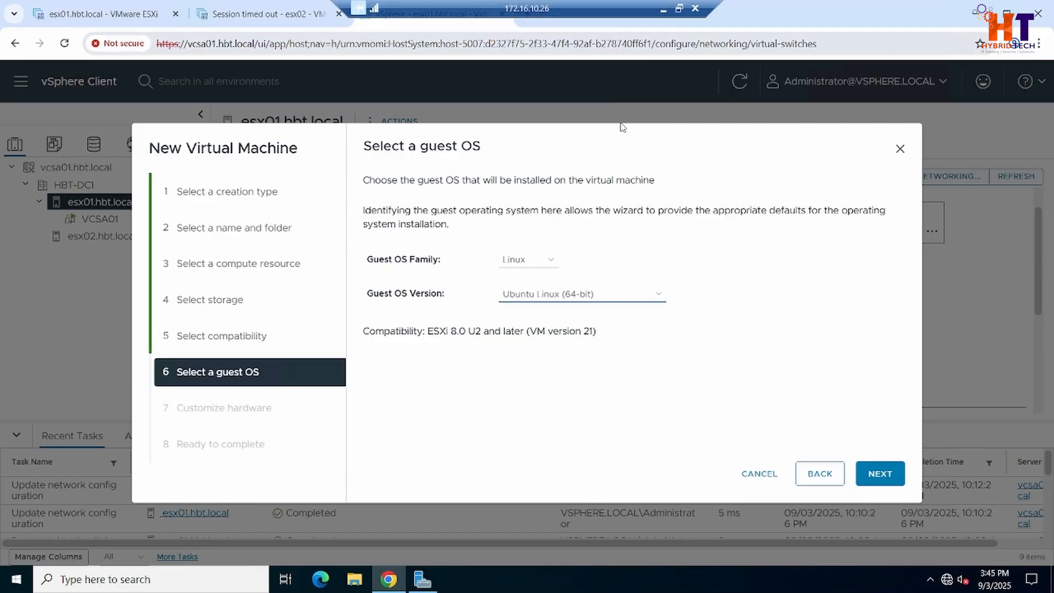
{"action": "left_click", "coordinate": [874, 476]}
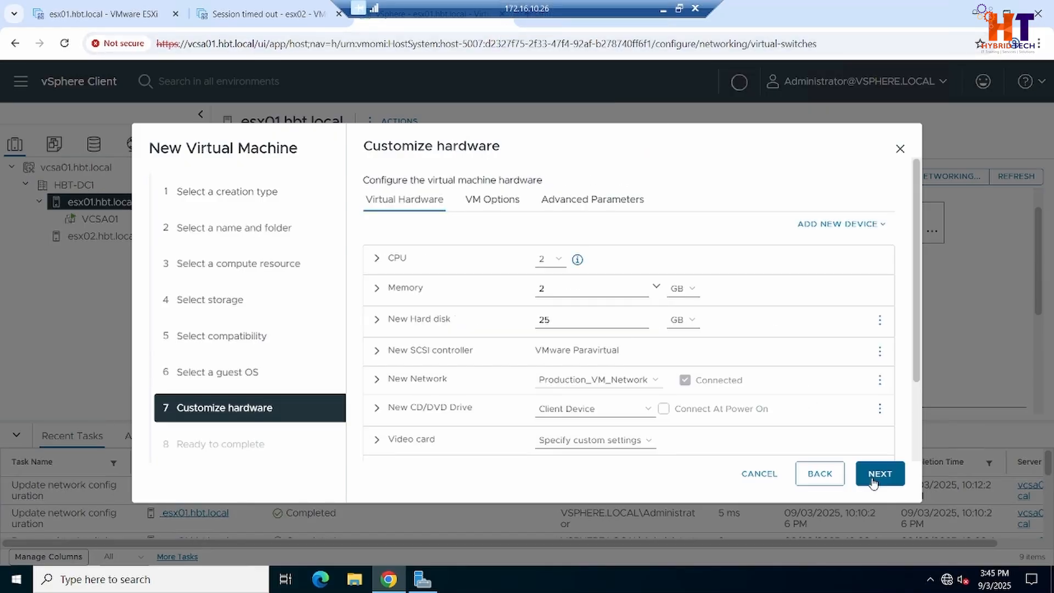
Browse the networks selectable for the new VM's network adapter, and cancel the network selection and the VM creation
{"action": "left_click", "coordinate": [624, 381]}
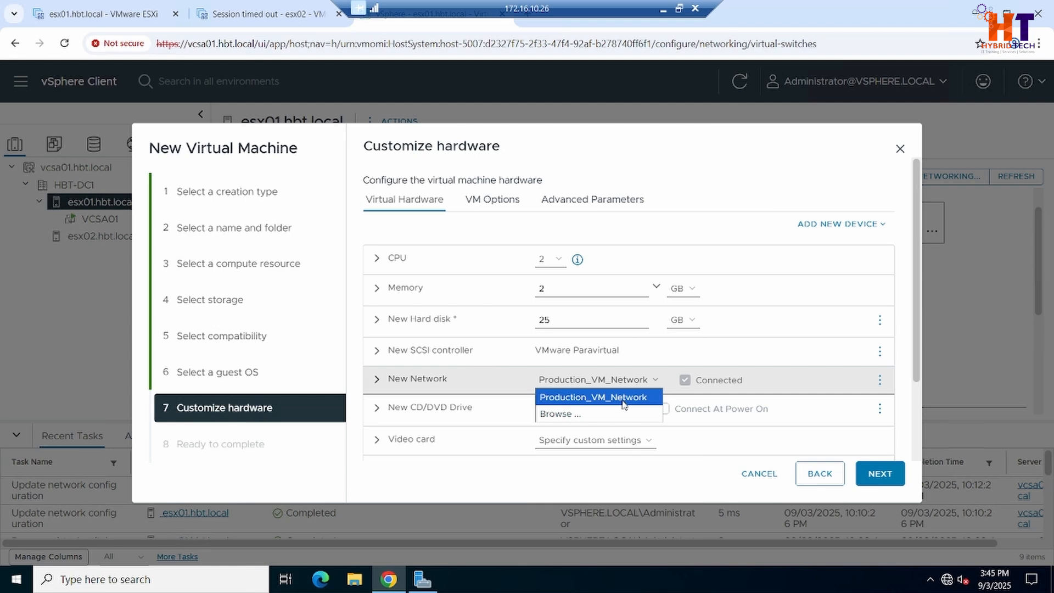
{"action": "left_click", "coordinate": [624, 398]}
{"action": "left_click", "coordinate": [604, 409]}
{"action": "left_click", "coordinate": [616, 381]}
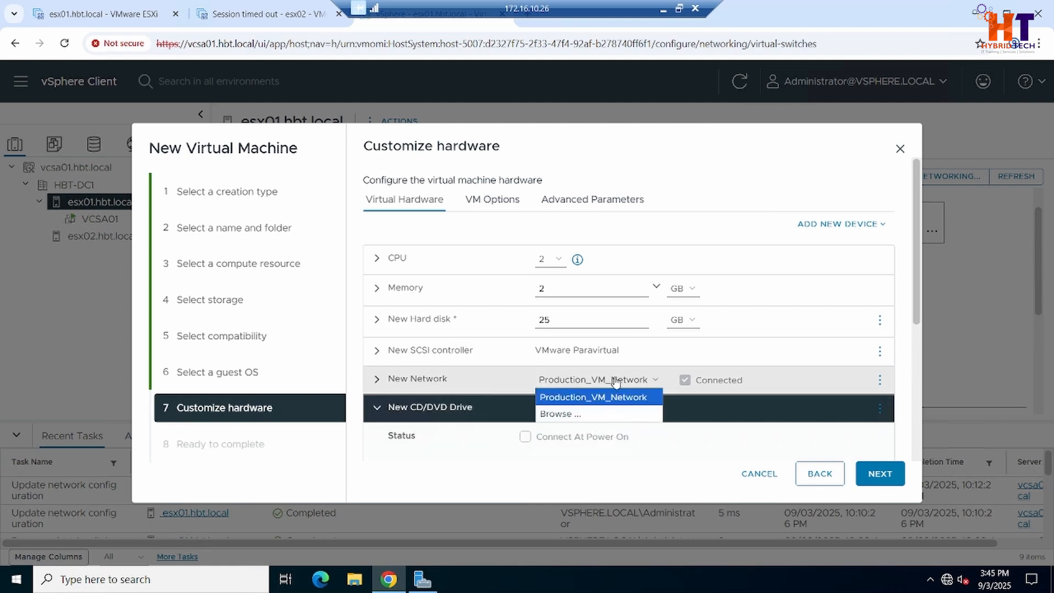
{"action": "left_click", "coordinate": [603, 418]}
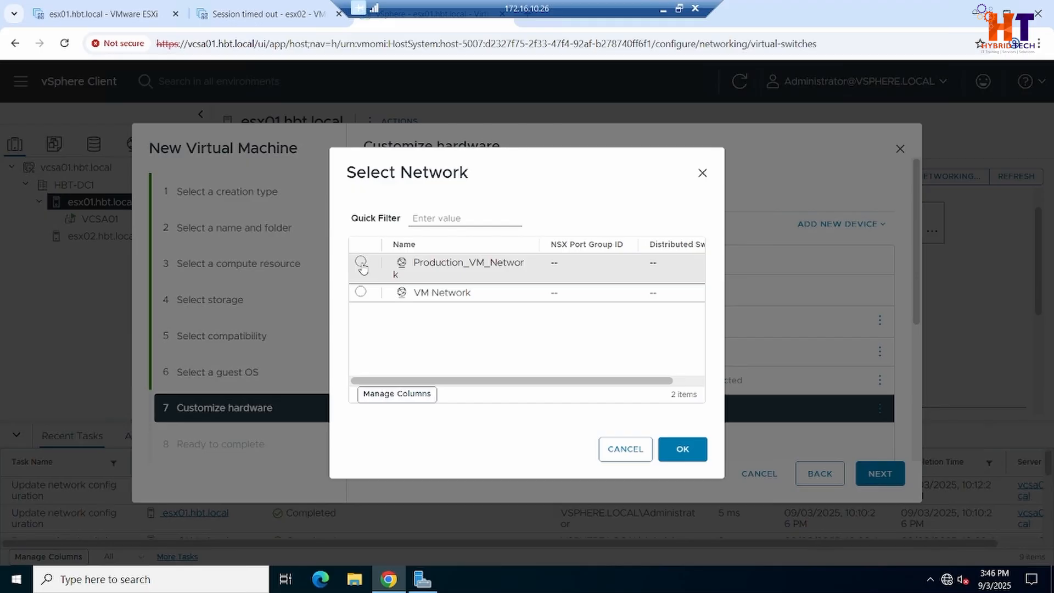
{"action": "left_click", "coordinate": [637, 451]}
{"action": "left_click", "coordinate": [771, 475]}
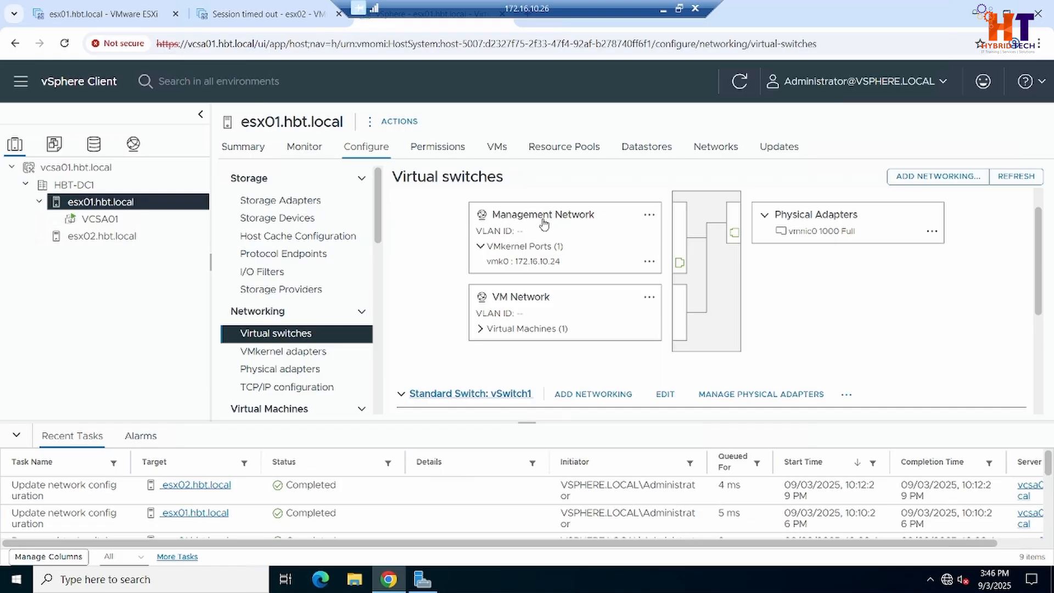
Go to the virtual switches of esx02.hbt.local and examine the expanded vSwitch1
{"action": "left_click", "coordinate": [86, 241]}
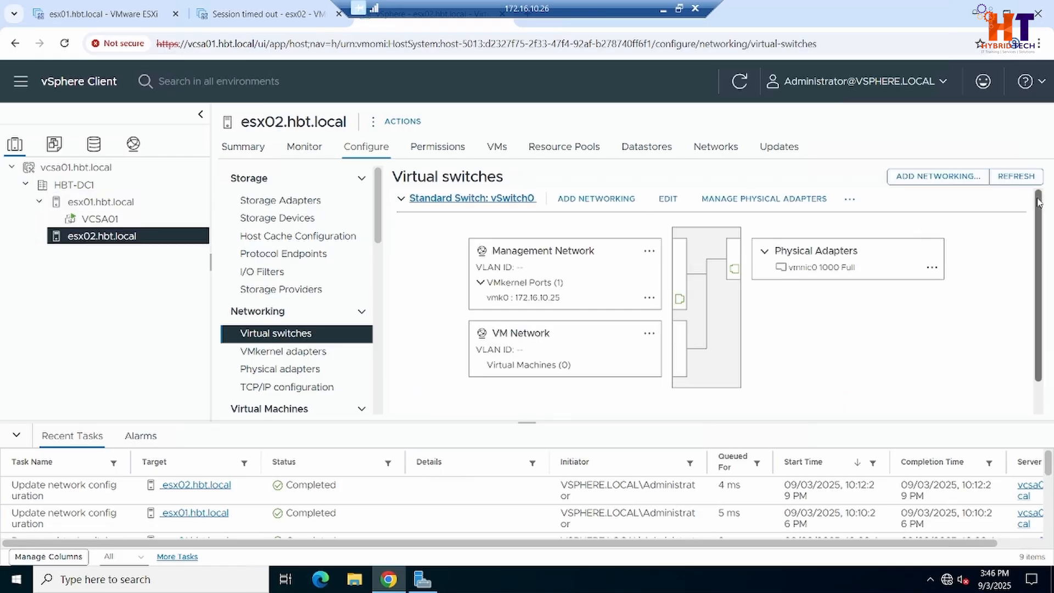
{"action": "left_click_drag", "start_coordinate": [1038, 203], "coordinate": [1038, 269]}
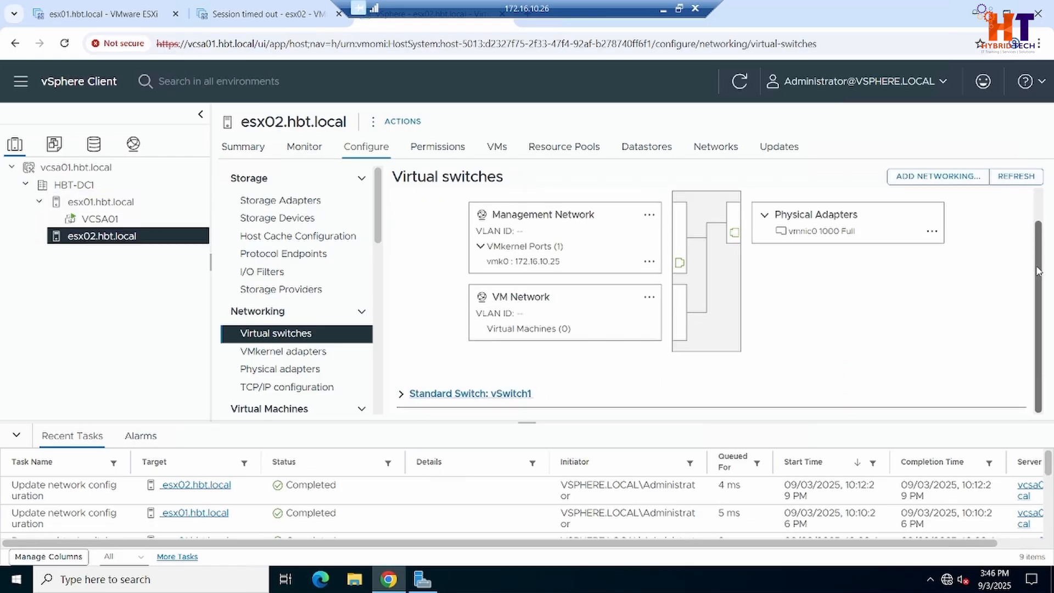
{"action": "left_click", "coordinate": [406, 395]}
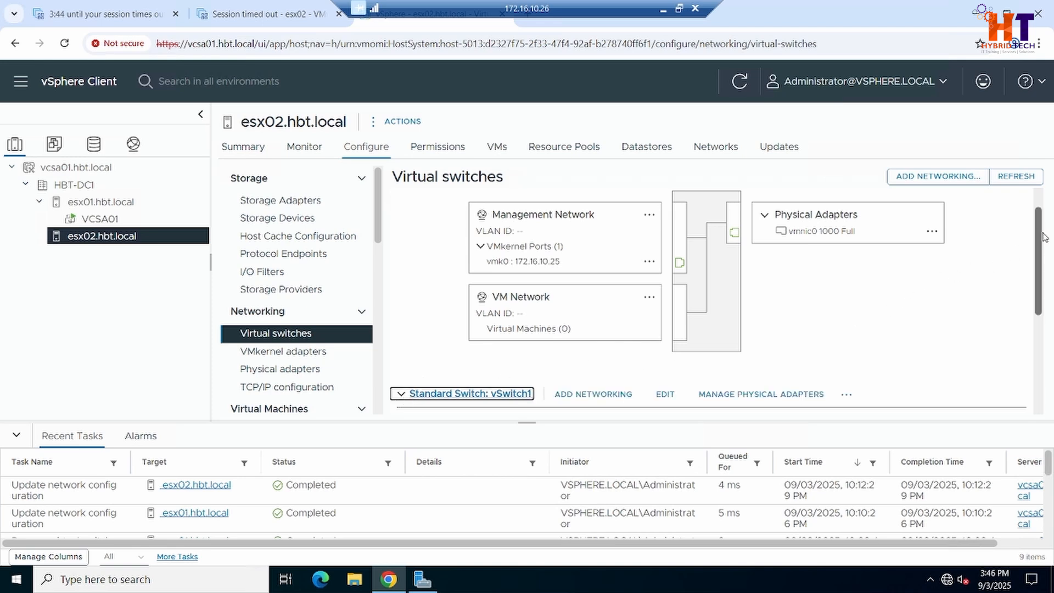
{"action": "left_click_drag", "start_coordinate": [1042, 231], "coordinate": [1041, 302]}
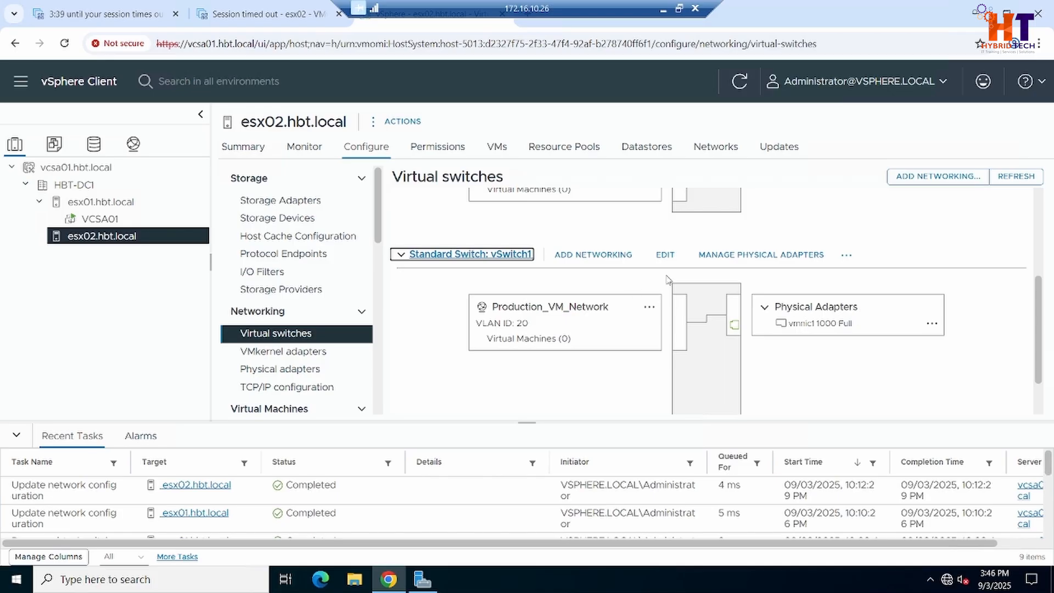
Start adding a virtual machine port group on a new standard switch with MTU 1500 on esx02.hbt.local
{"action": "left_click", "coordinate": [938, 177]}
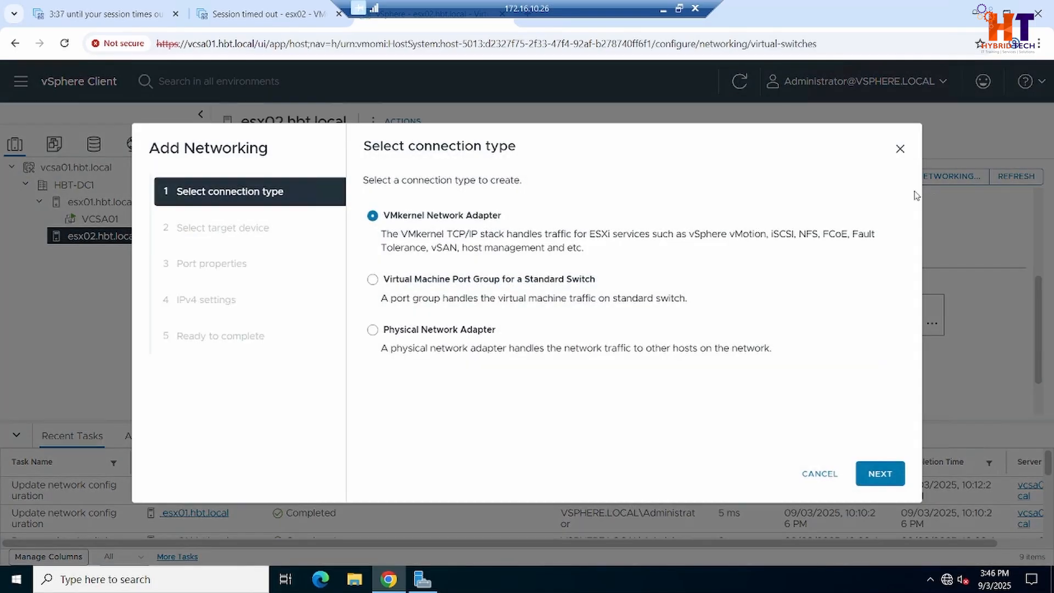
{"action": "left_click", "coordinate": [396, 280]}
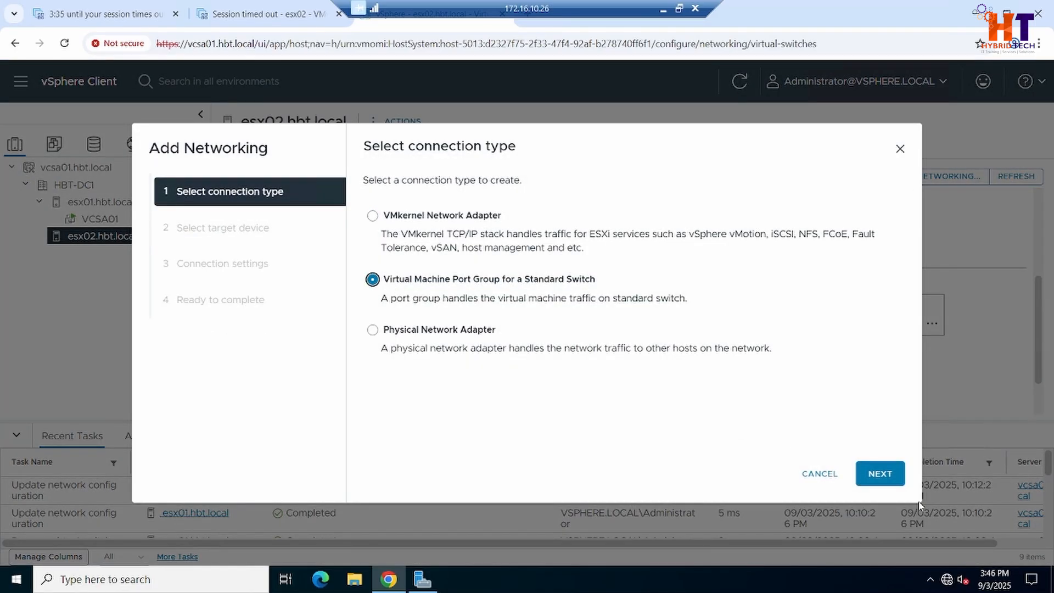
{"action": "left_click", "coordinate": [880, 474]}
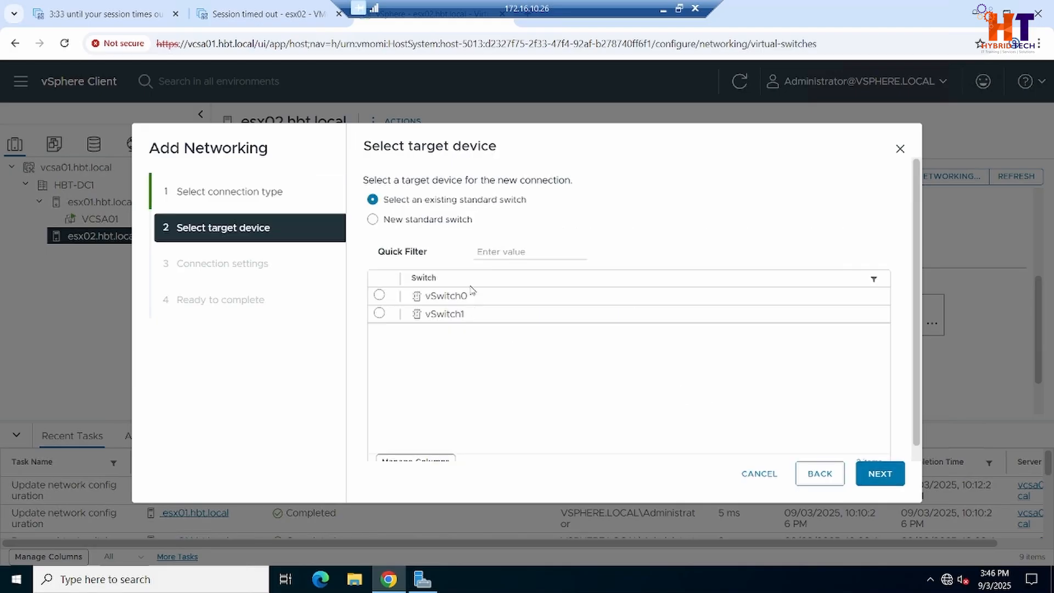
{"action": "left_click", "coordinate": [458, 222]}
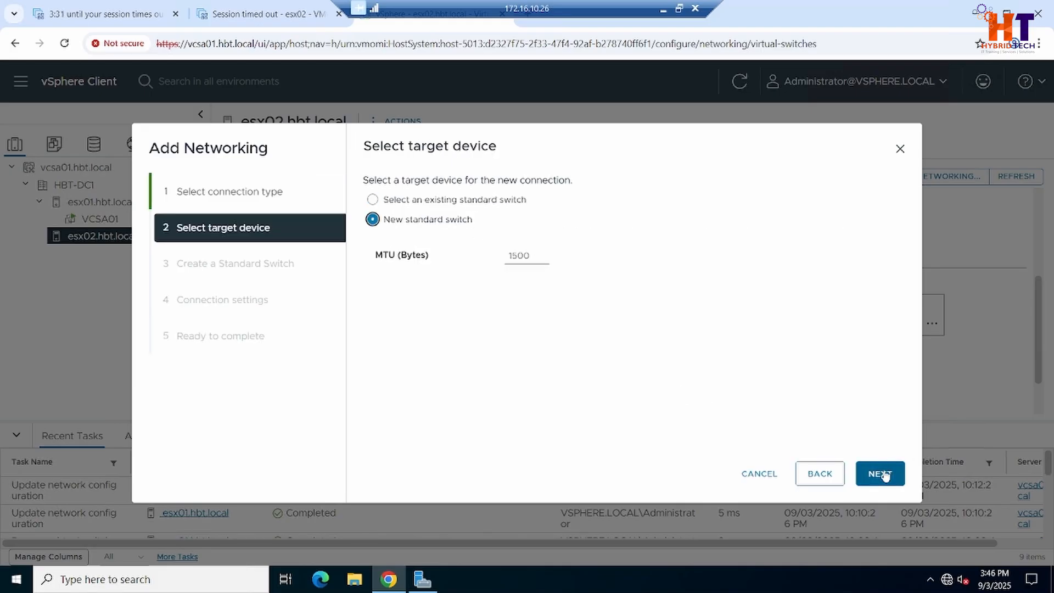
{"action": "left_click", "coordinate": [884, 475]}
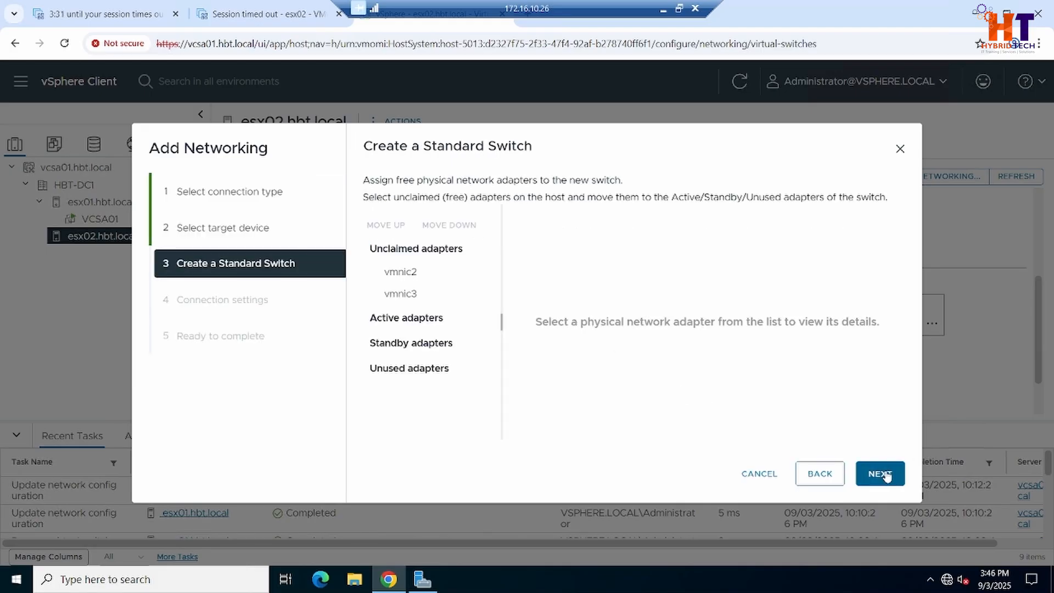
Move vmnic2 to the new switch's active adapters and cancel adding the networking
{"action": "left_click", "coordinate": [422, 275]}
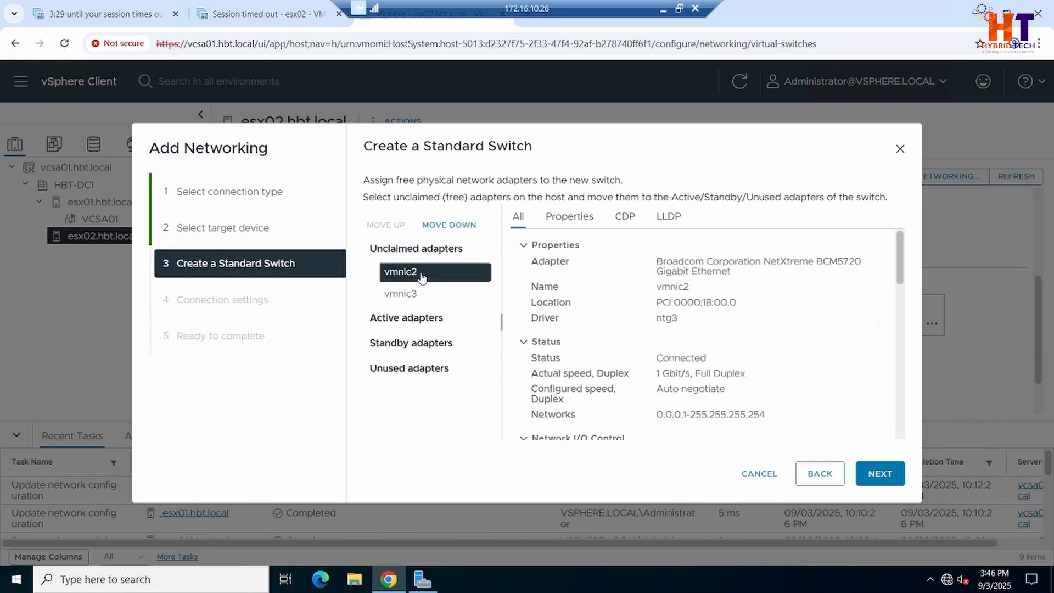
{"action": "left_click", "coordinate": [453, 223]}
{"action": "left_click", "coordinate": [453, 223]}
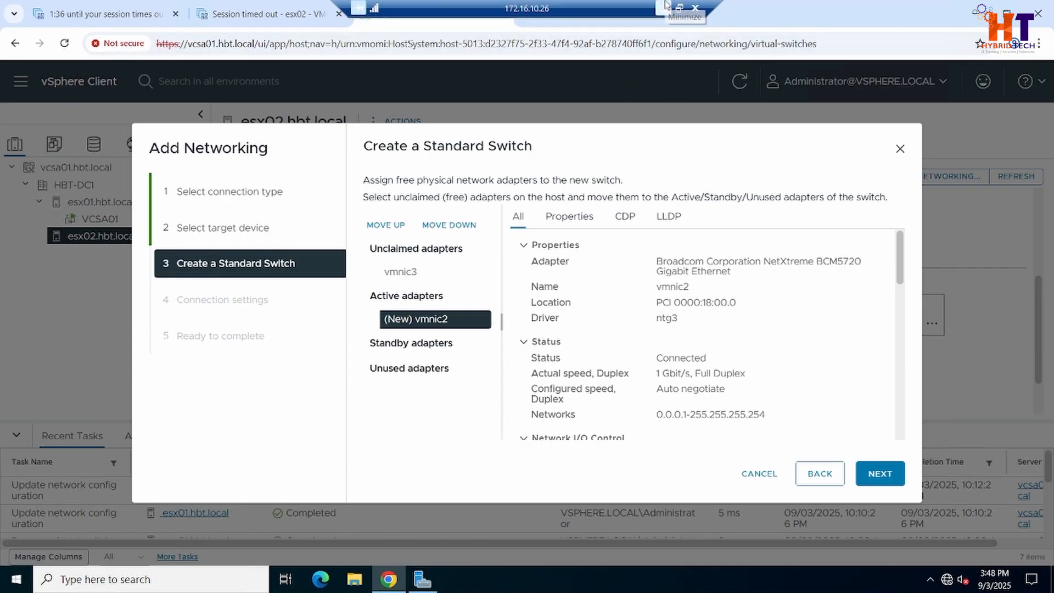
{"action": "left_click", "coordinate": [759, 473]}
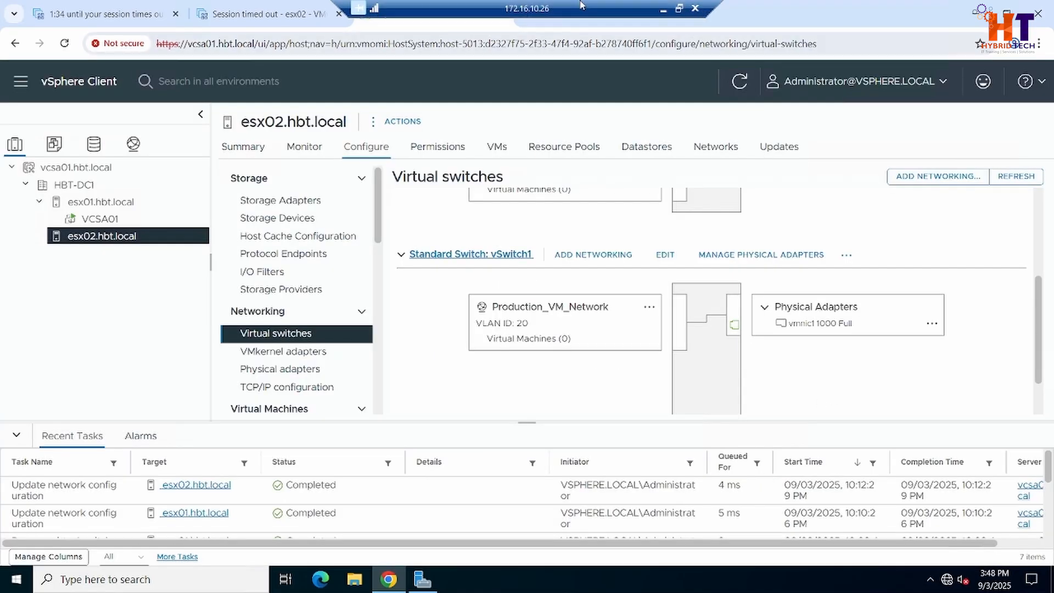